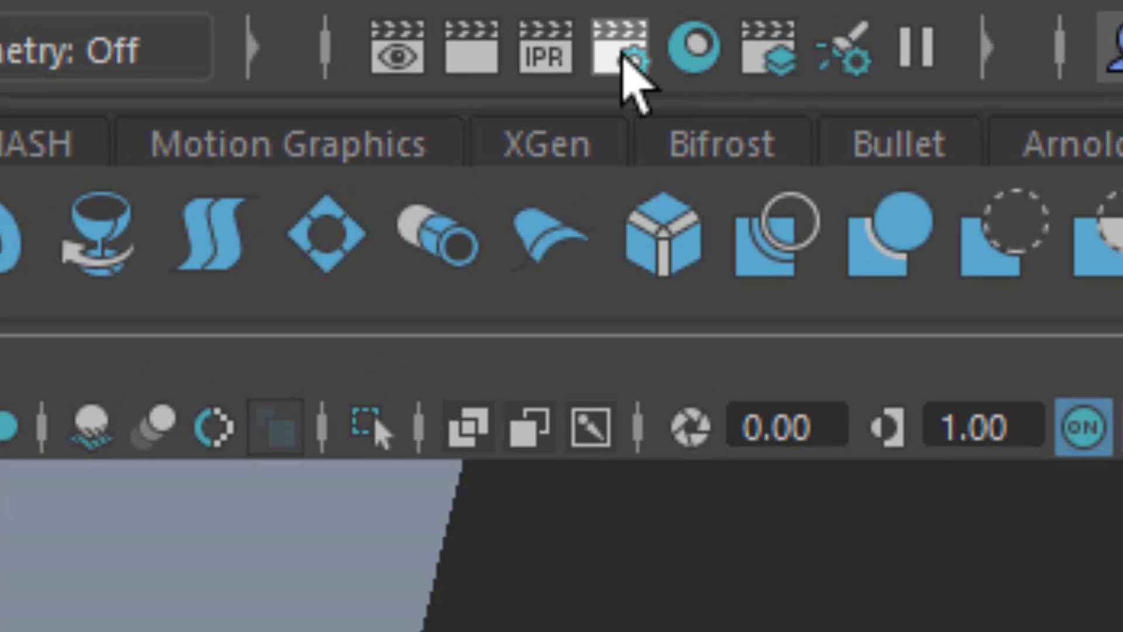
- Review the sampling settings on the Arnold Renderer tab of Render Settings
click(622, 51)
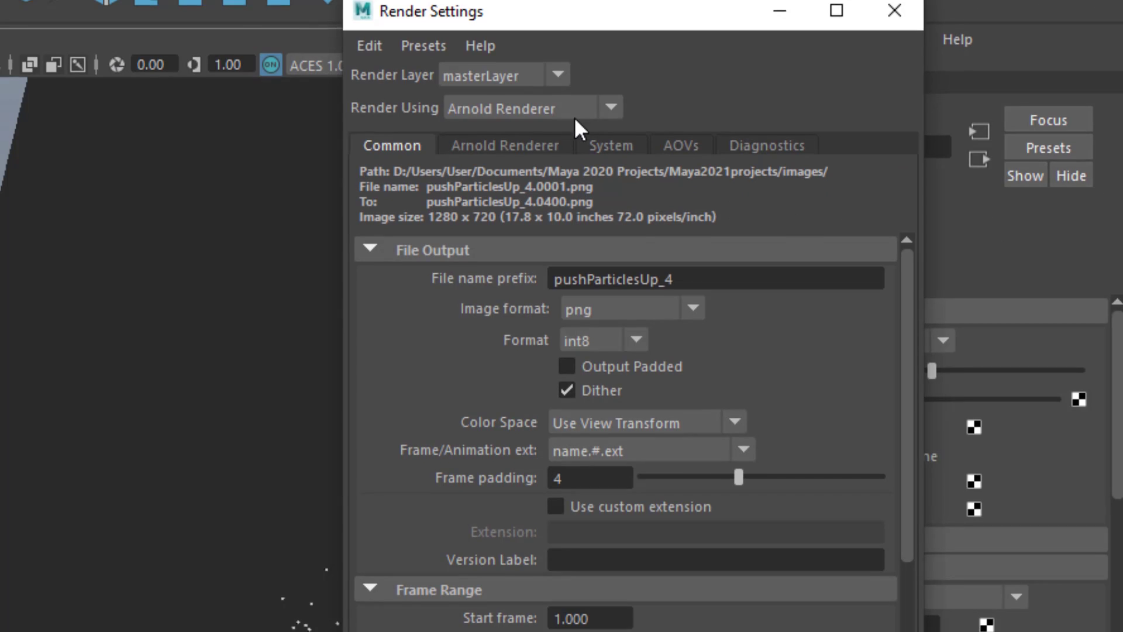
click(529, 147)
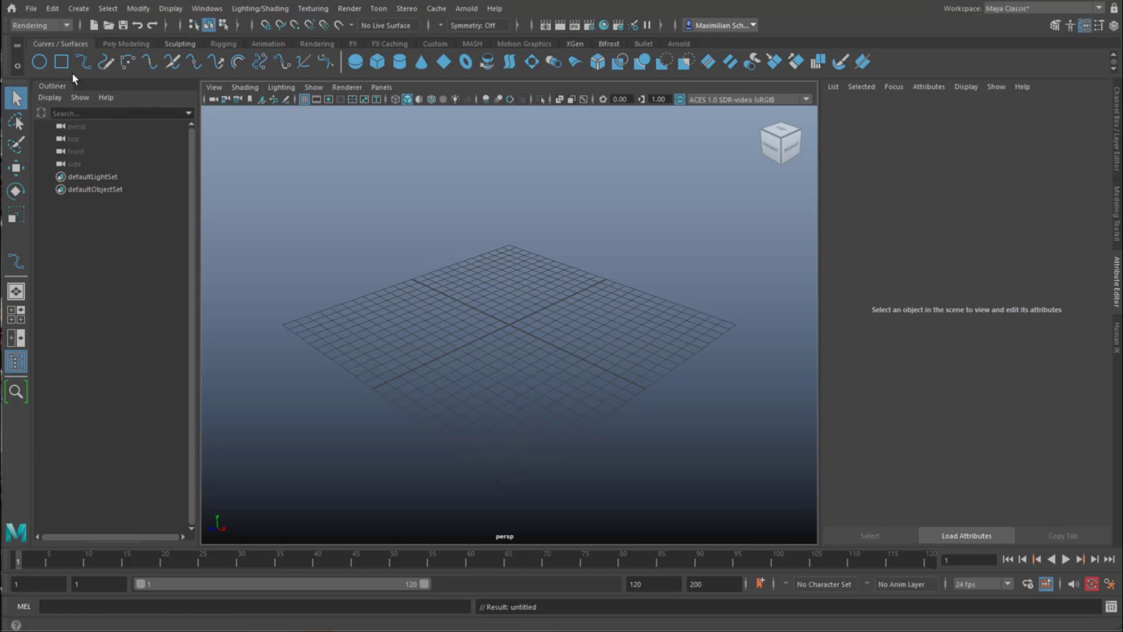
- Create a polygon cylinder from the Poly Modeling shelf and raise it above the grid
click(124, 44)
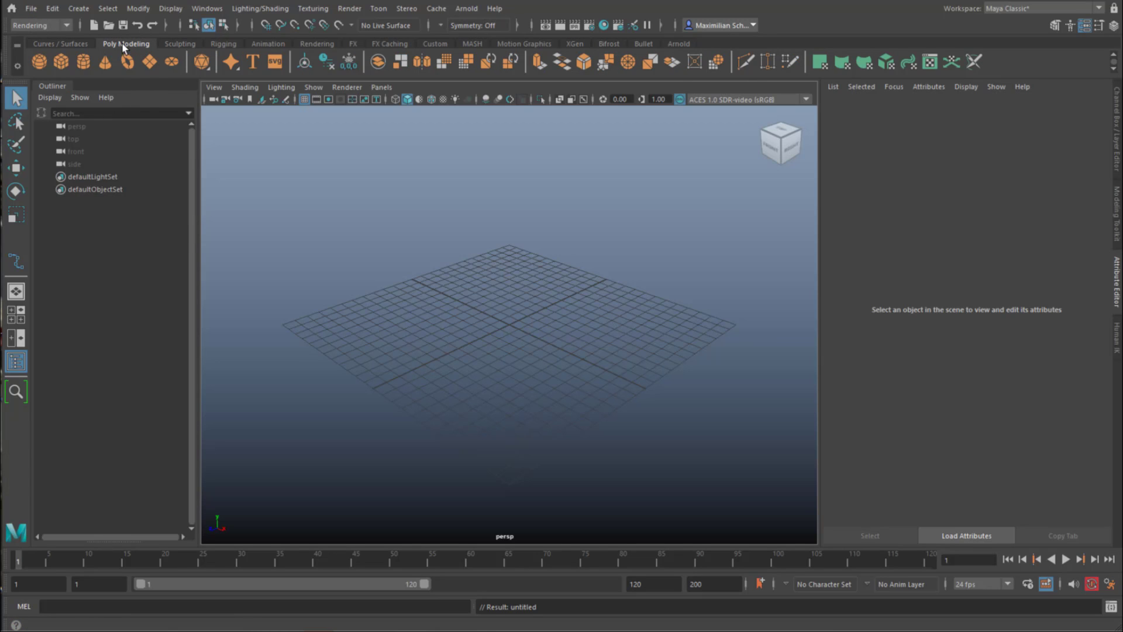
click(84, 62)
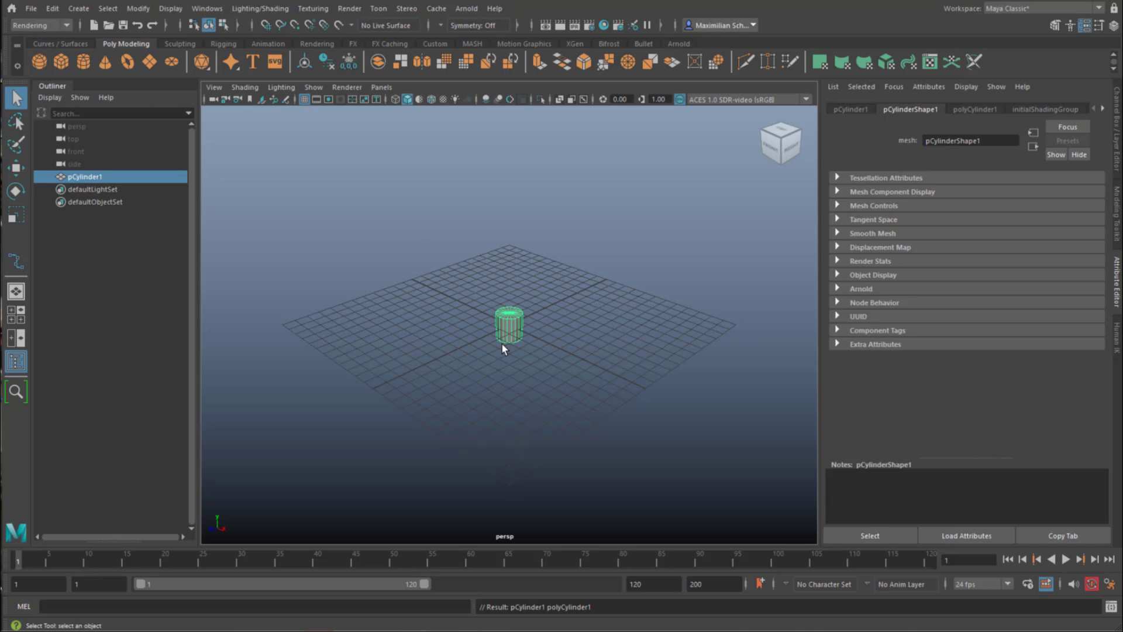
key(w)
drag(511, 286, 510, 280)
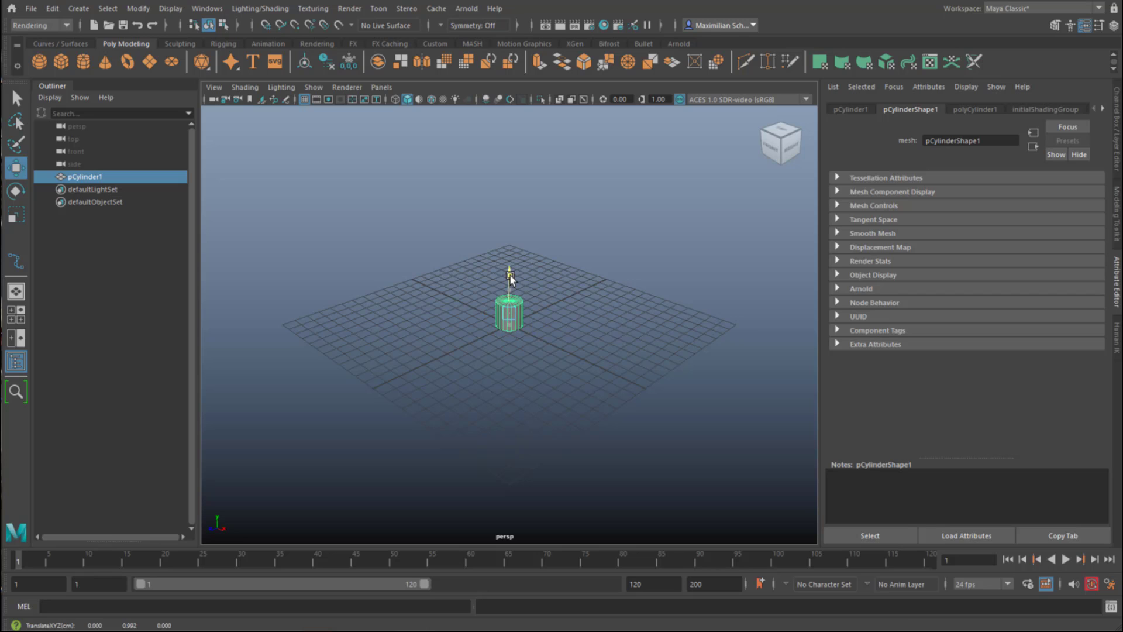
- Snap the cylinder's pivot down to its base in the side view
alt+drag(509, 354, 597, 366)
key(space)
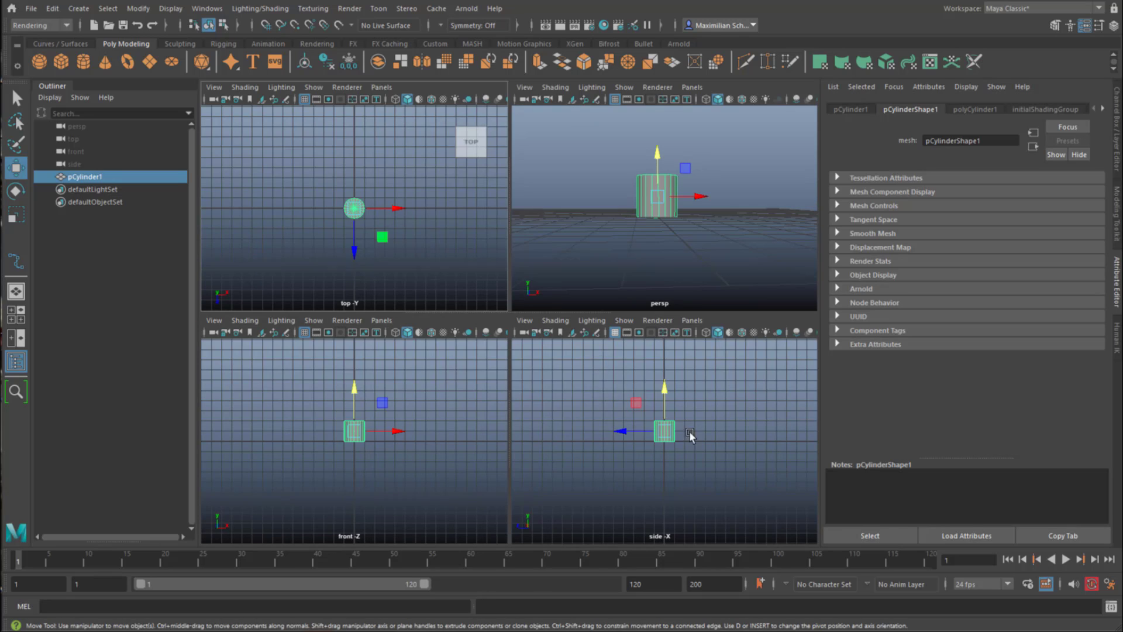
key(space)
scroll(564, 441, up, 5)
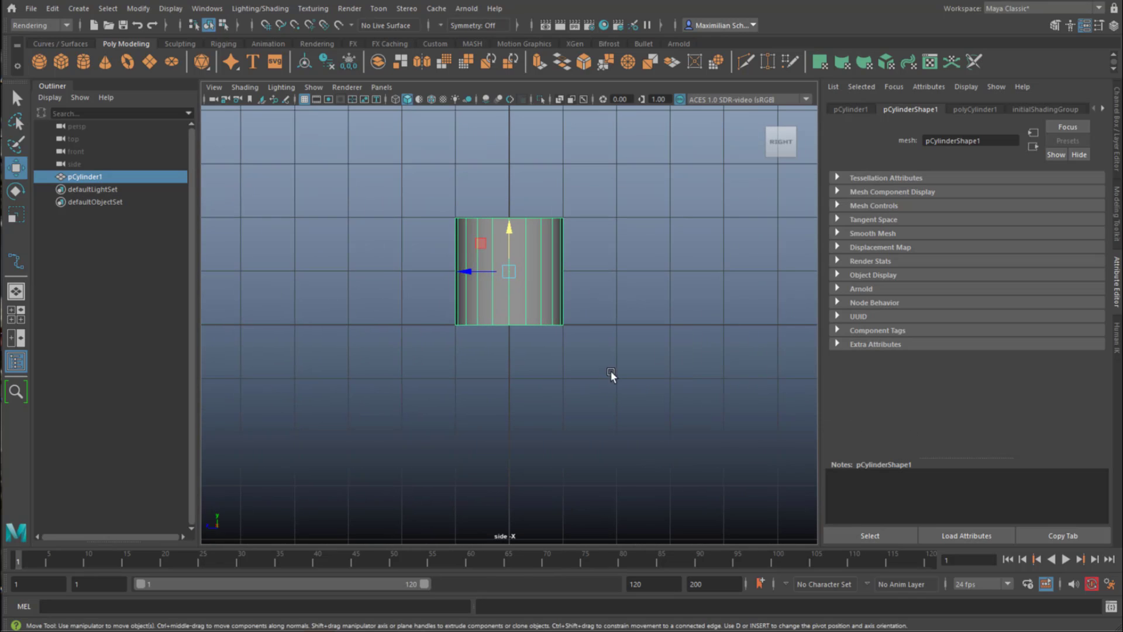
key(d)
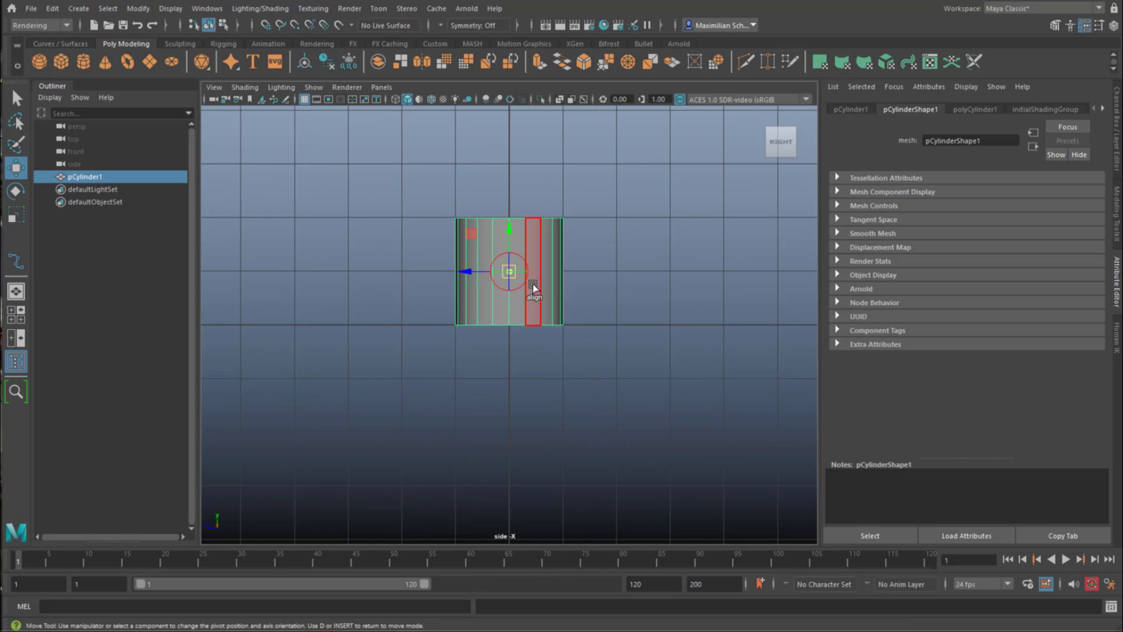
click(503, 233)
drag(502, 233, 498, 287)
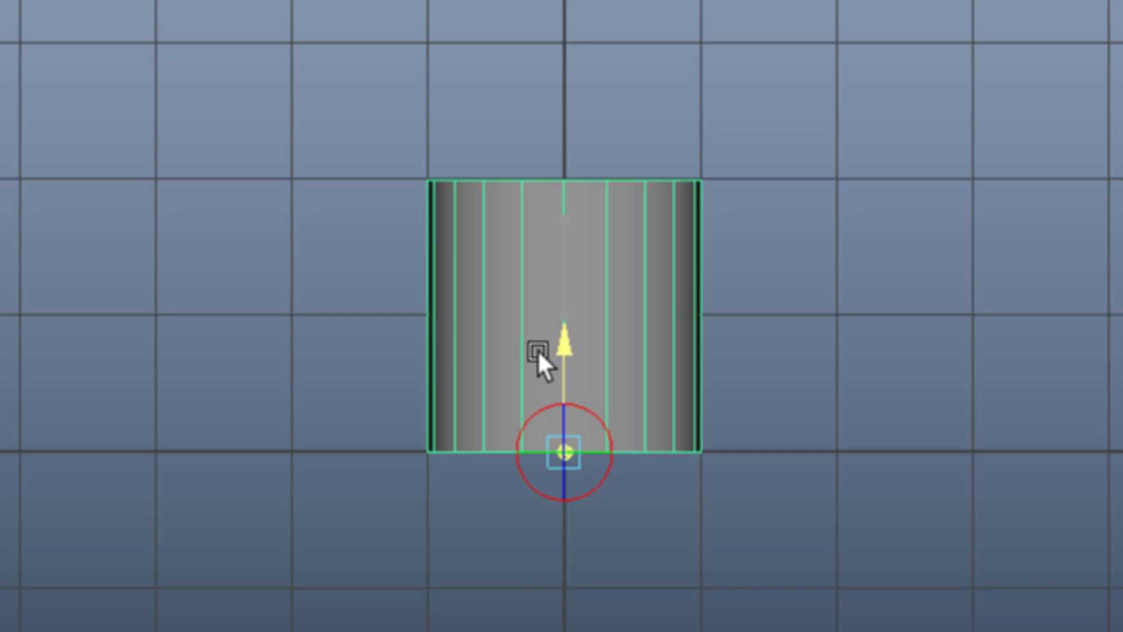
key(F11)
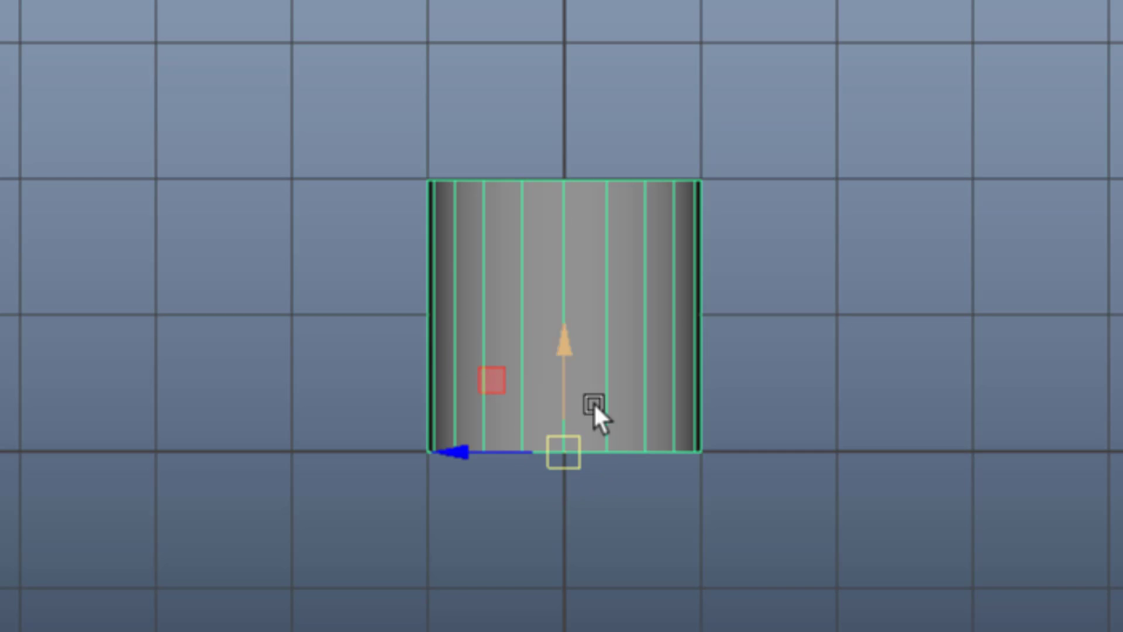
- Scale the cylinder into a tall column at 1.307, 4.240, 1.307
key(r)
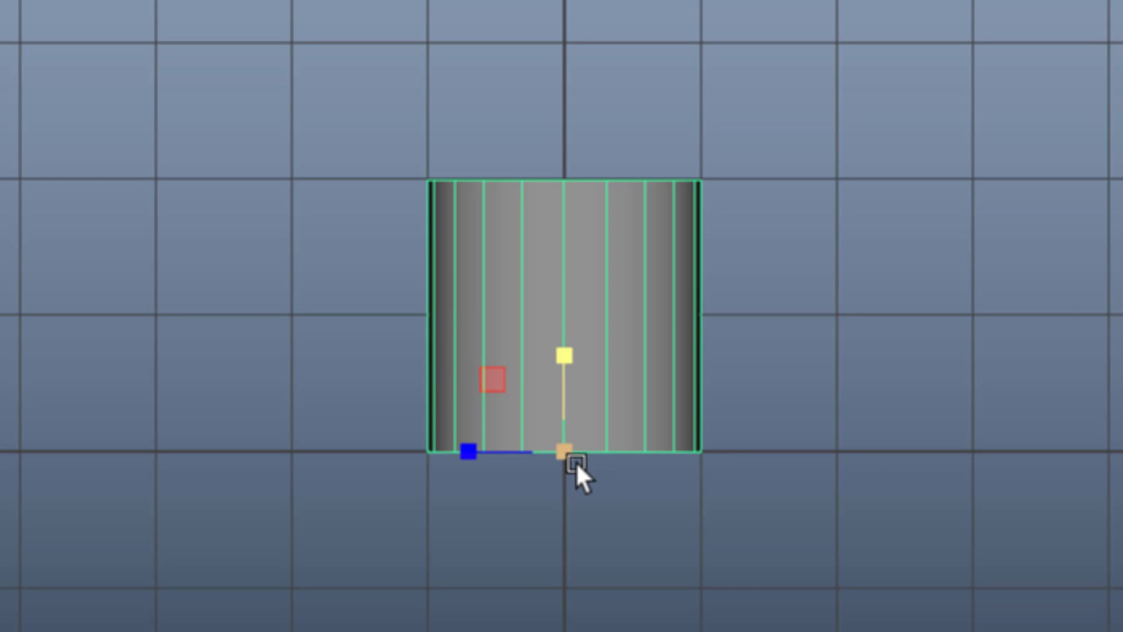
drag(574, 456, 682, 459)
drag(570, 352, 589, 197)
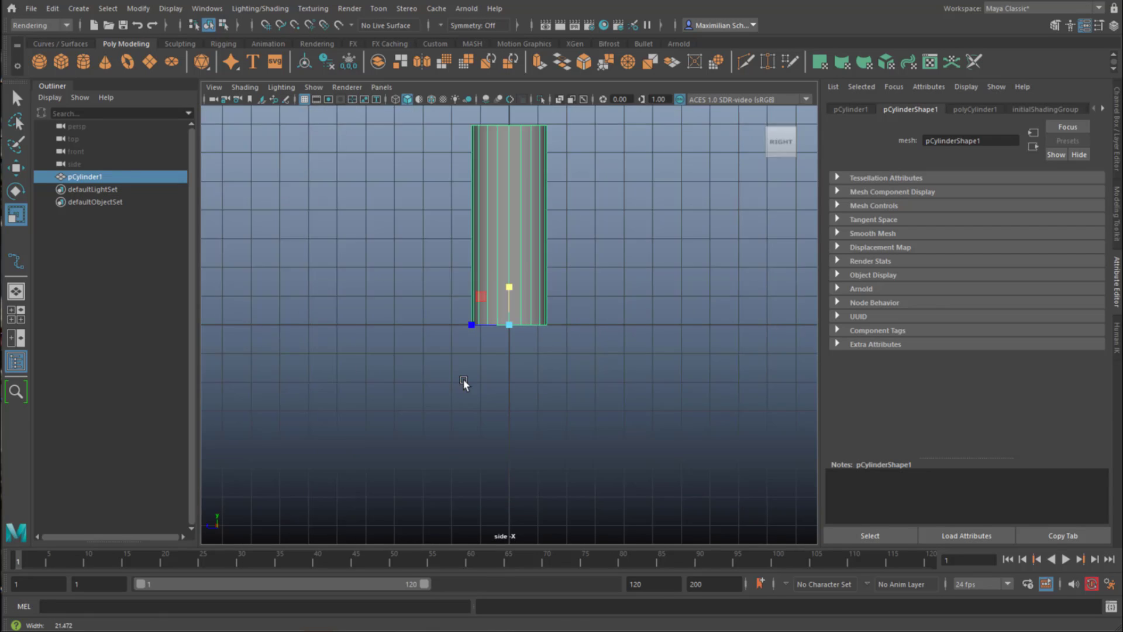
scroll(614, 313, down, 2)
alt+middle_drag(614, 314, 552, 336)
drag(479, 353, 480, 344)
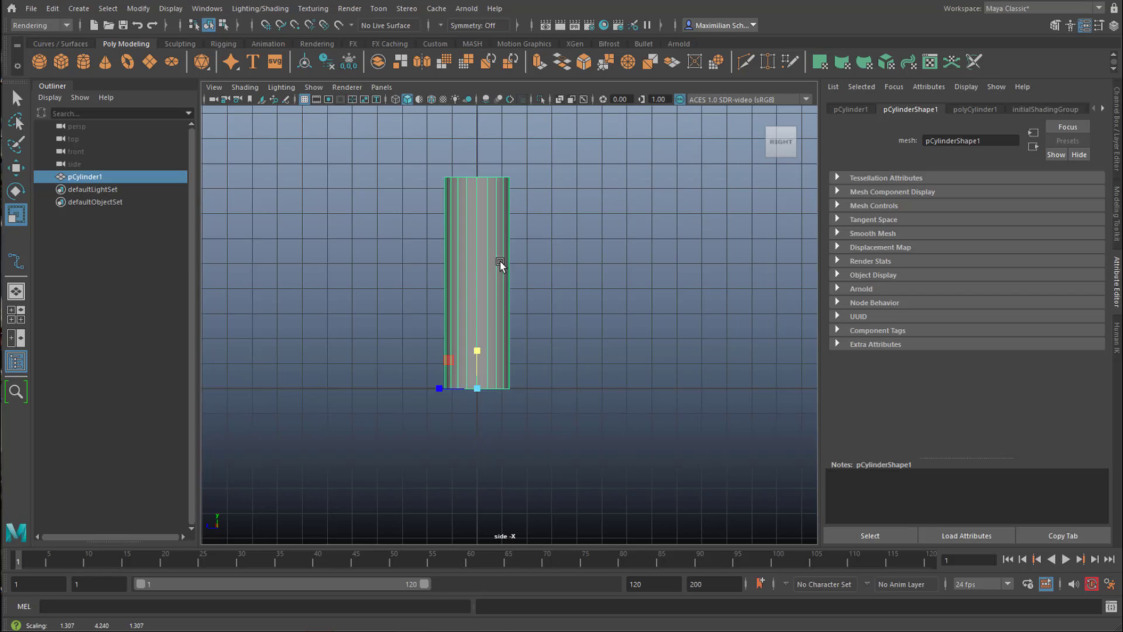
- Set polyCylinder1's Subdivisions Height to 26
key(space)
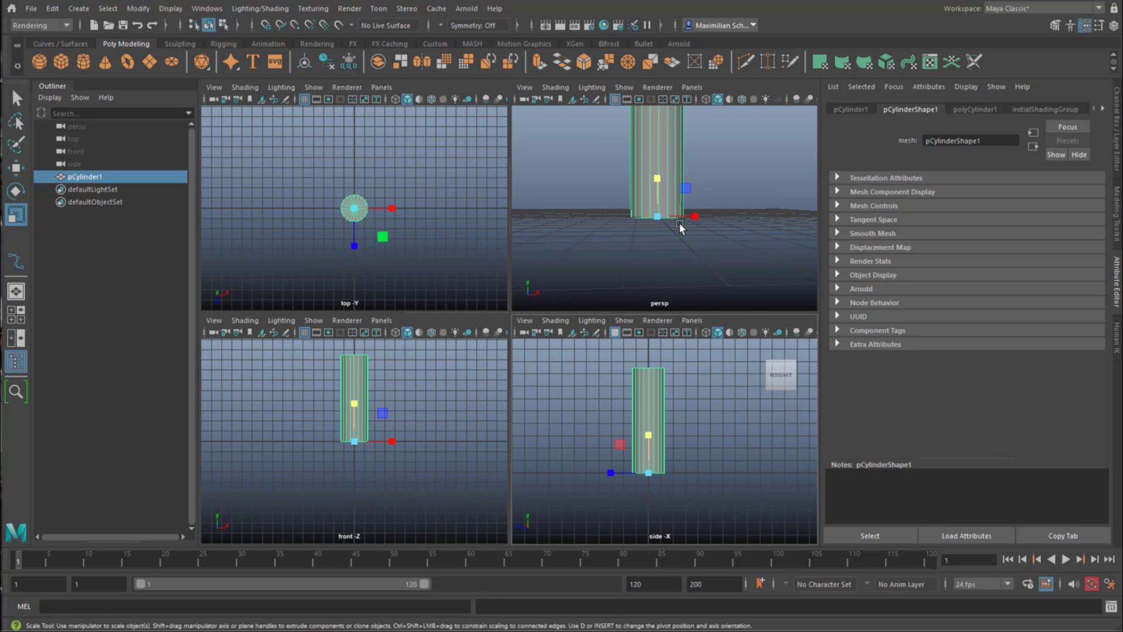
key(space)
alt+drag(665, 325, 668, 374)
alt+drag(613, 291, 615, 345)
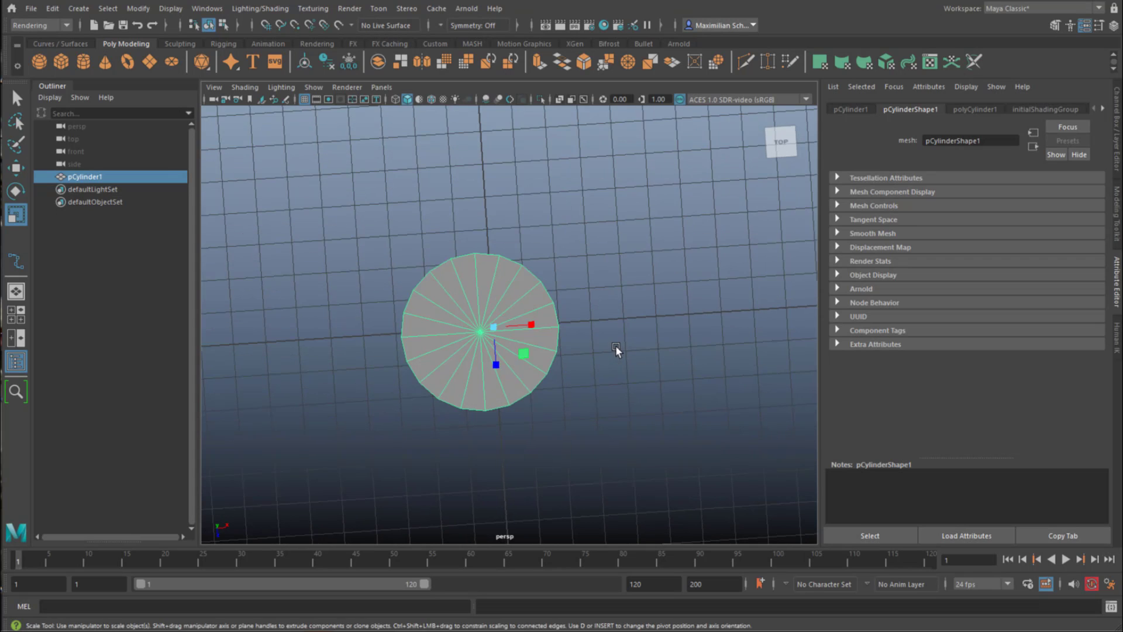
key(space)
key(space)
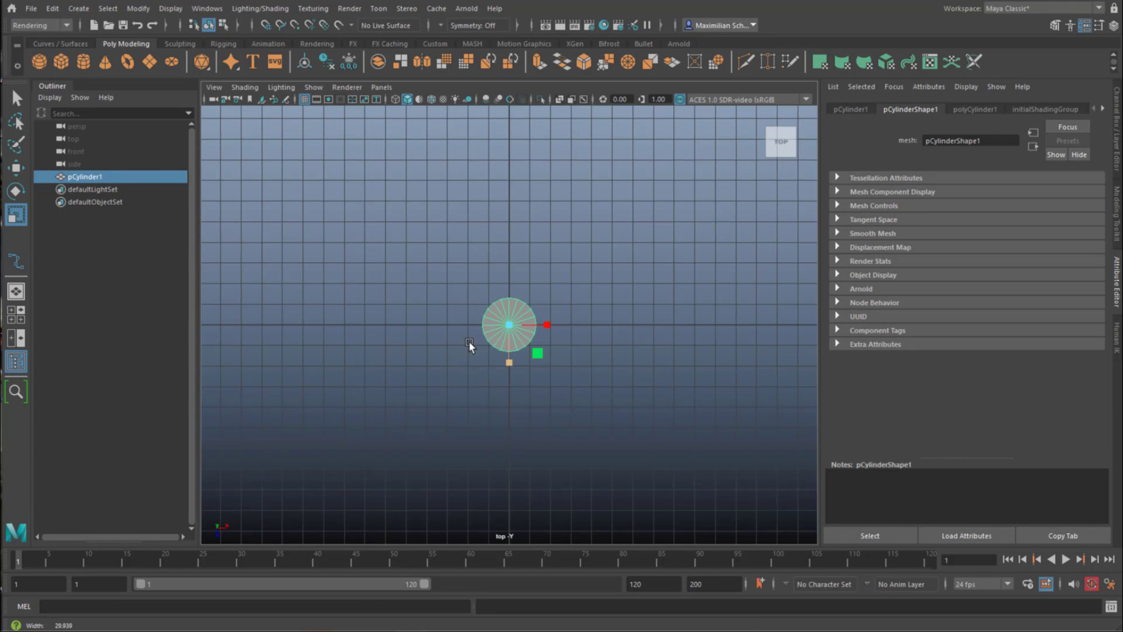
click(992, 112)
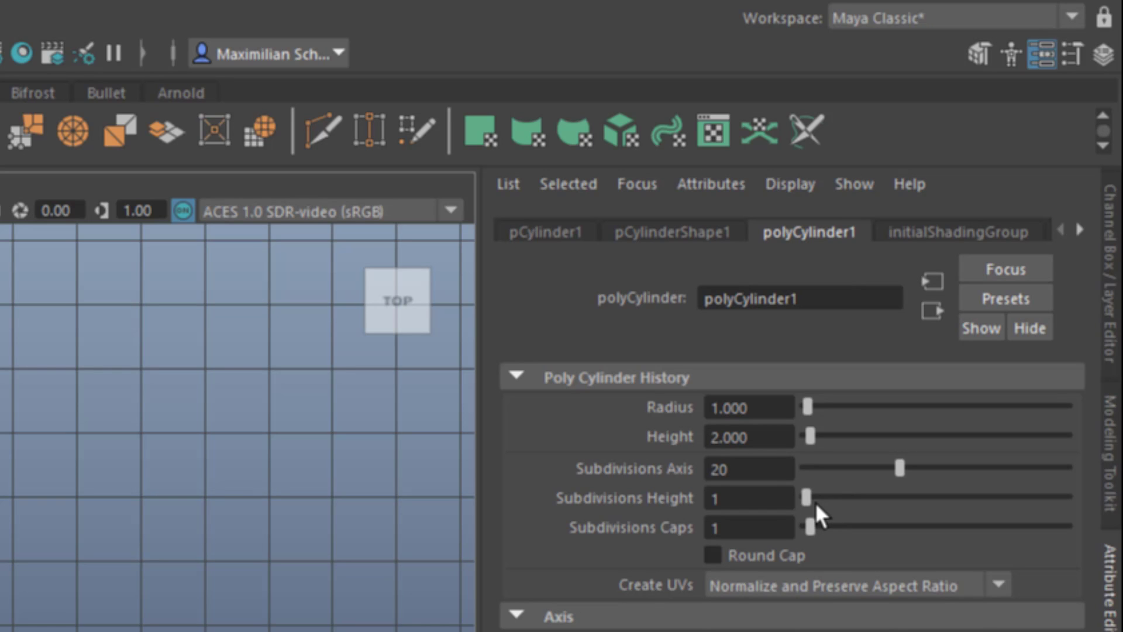
drag(815, 508, 874, 515)
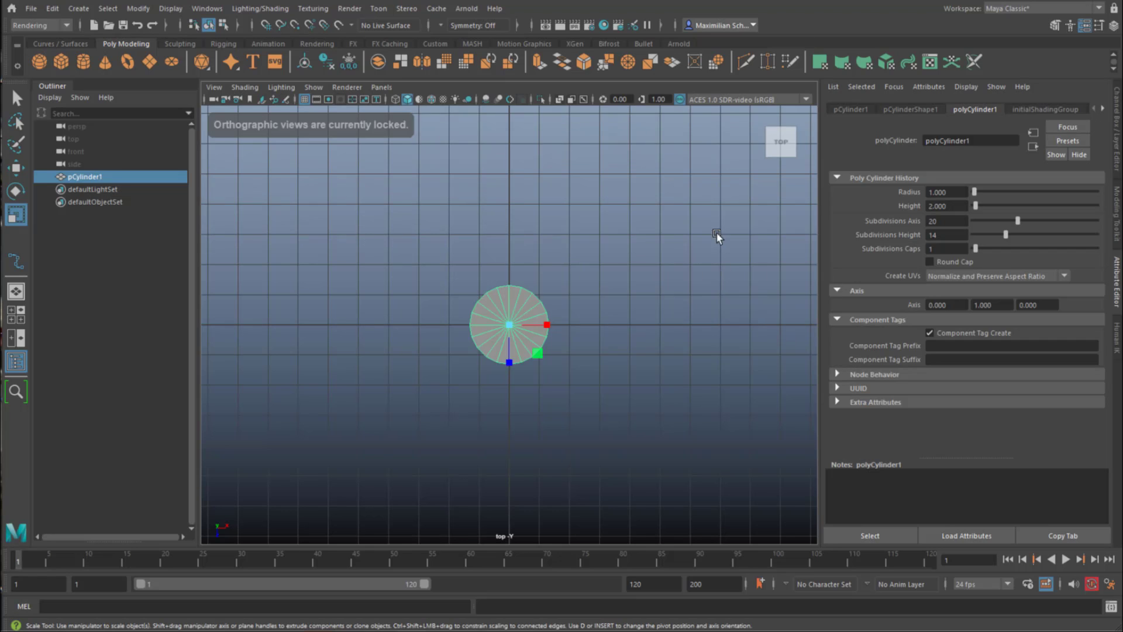
- Set polyCylinder1's Subdivisions Axis to 30
key(space)
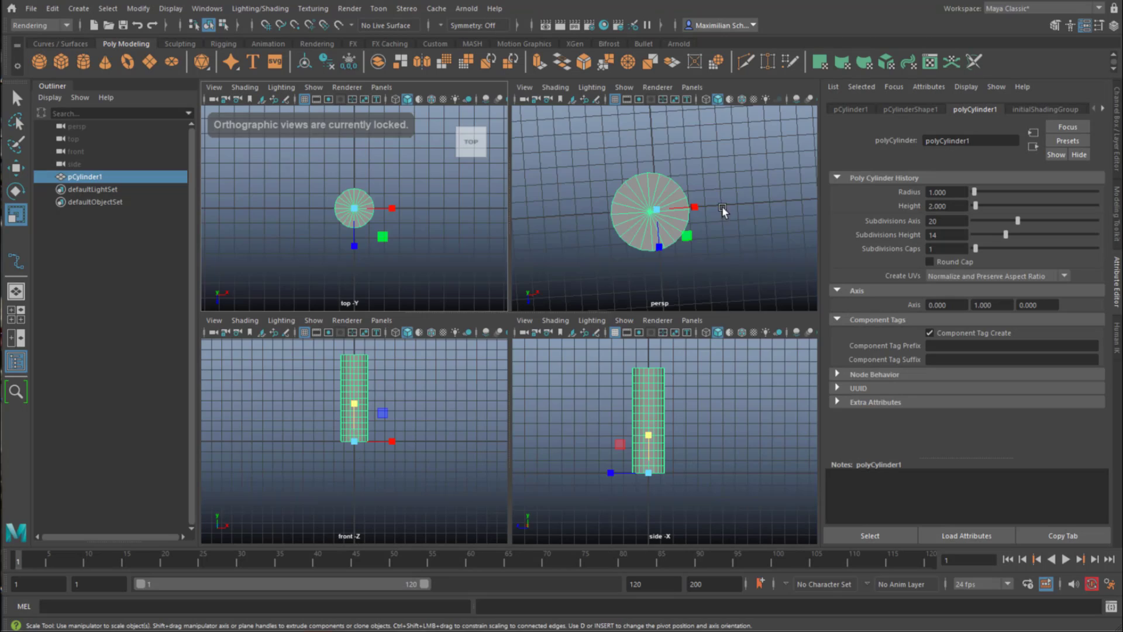
key(space)
alt+drag(679, 268, 673, 216)
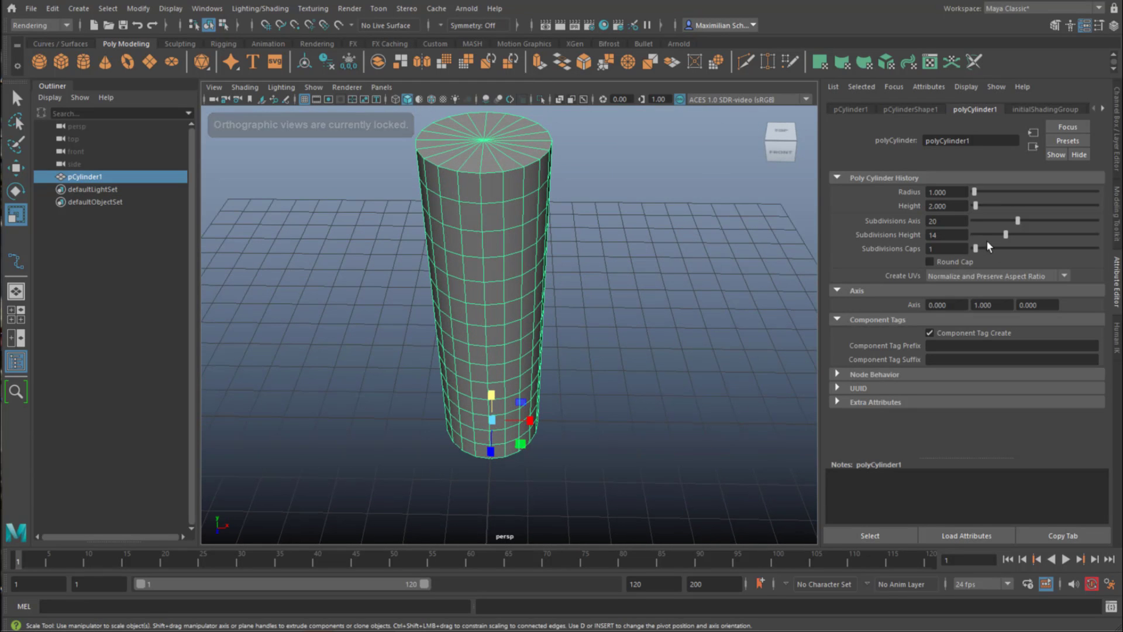
drag(1019, 221, 1043, 223)
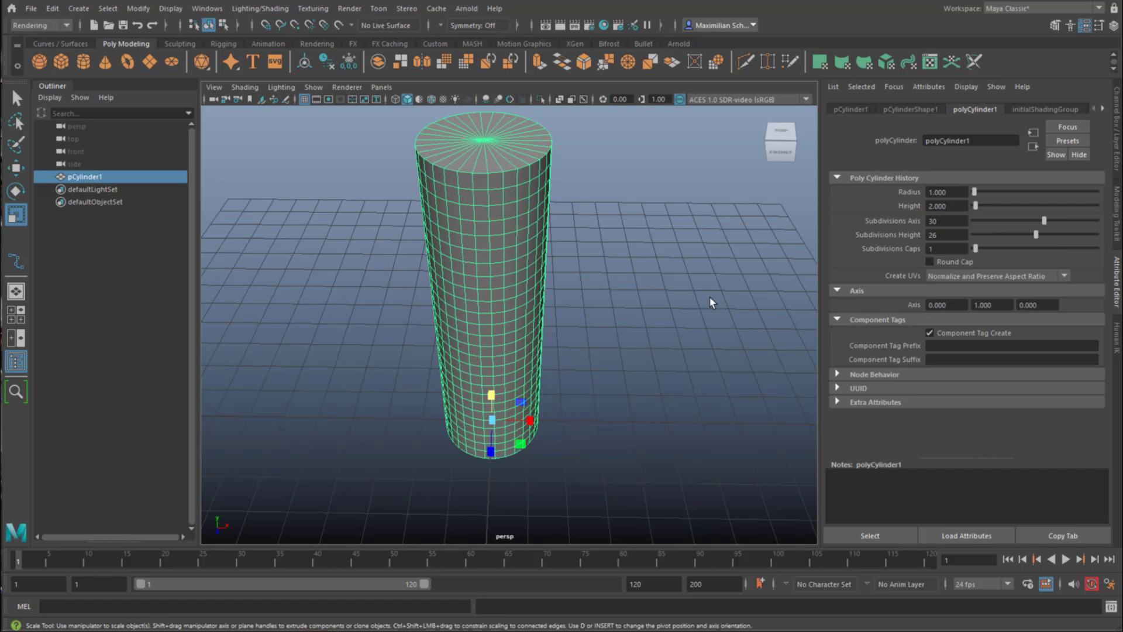
alt+drag(634, 308, 626, 342)
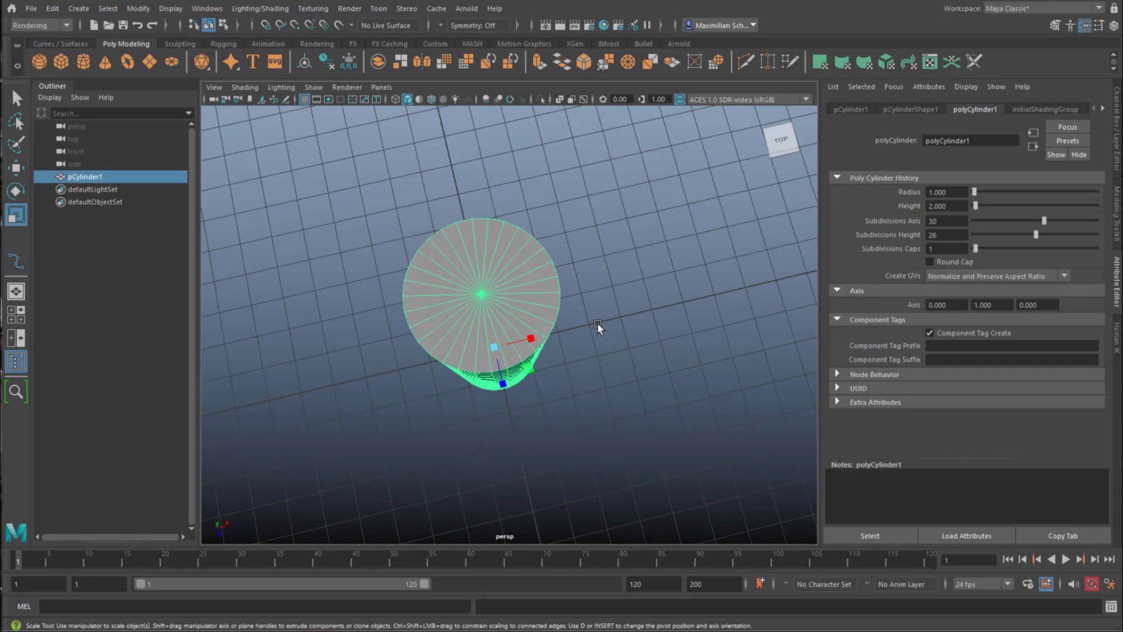
key(space)
key(space)
- Select the cylinder's top cap faces and delete them
key(f)
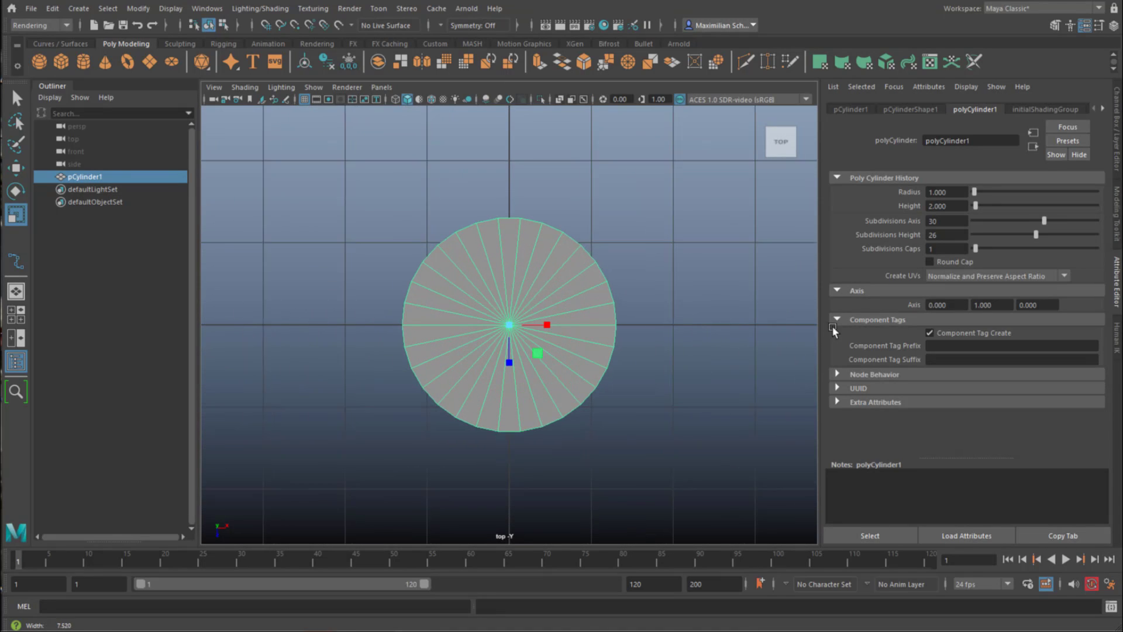
right_drag(498, 280, 501, 323)
click(556, 366)
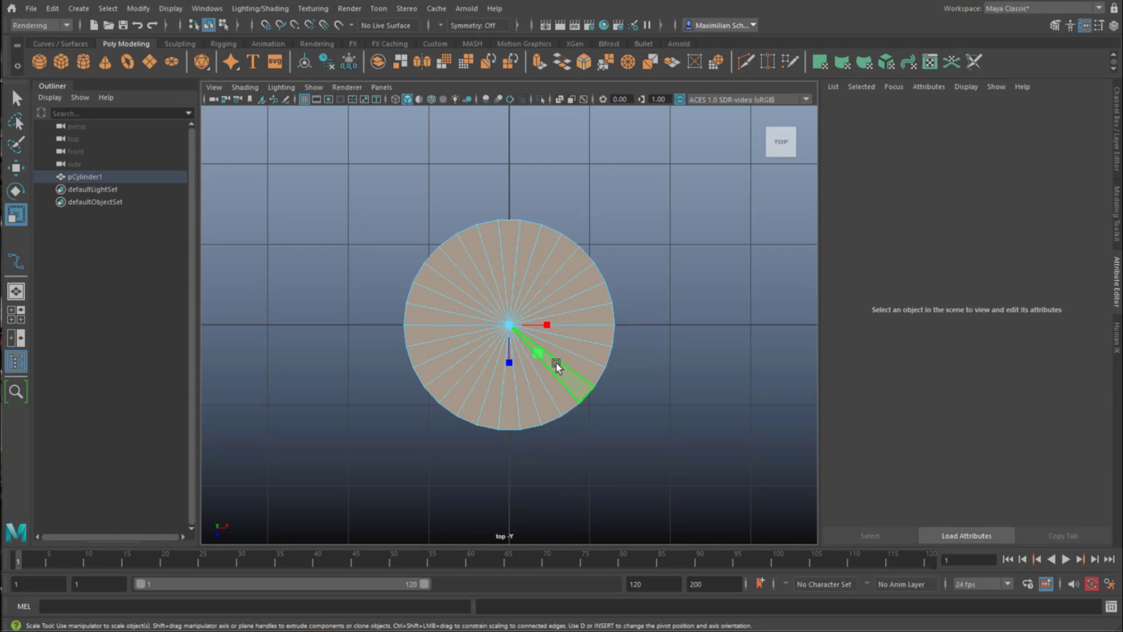
click(620, 348)
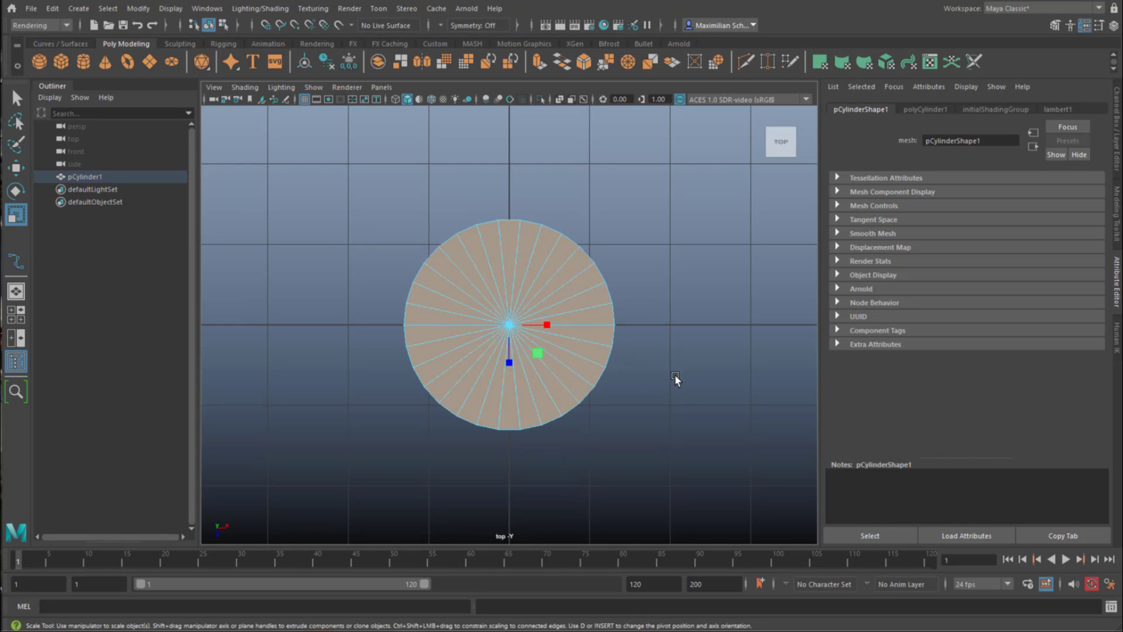
key(space)
alt+drag(692, 280, 704, 199)
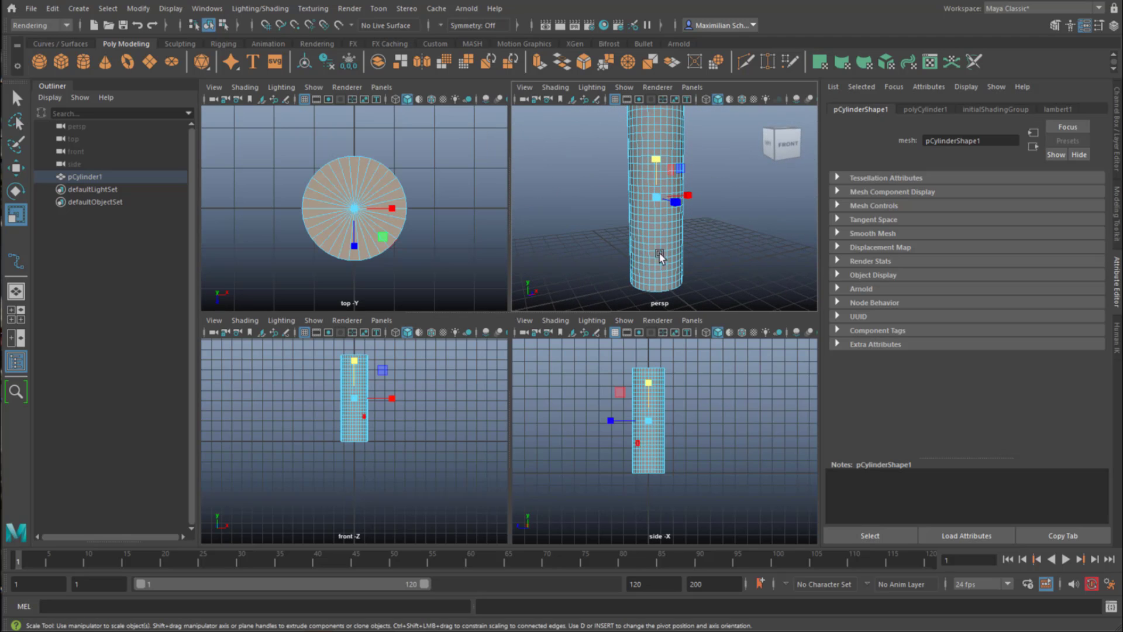
drag(595, 244, 713, 305)
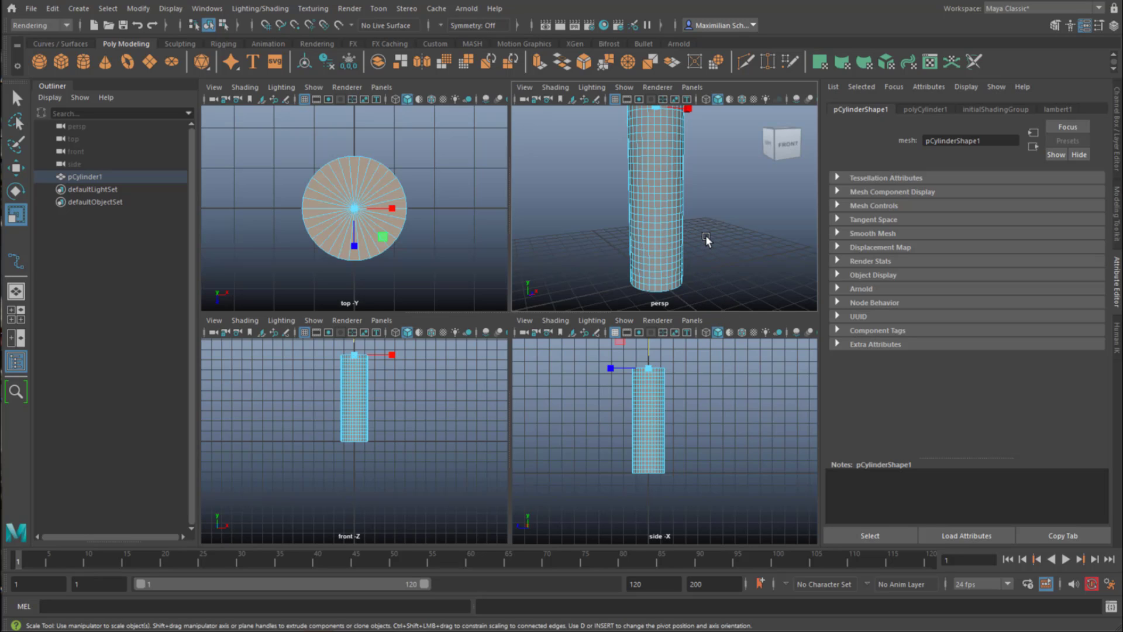
key(Delete)
- Maximize the perspective view and return to Object Mode
key(space)
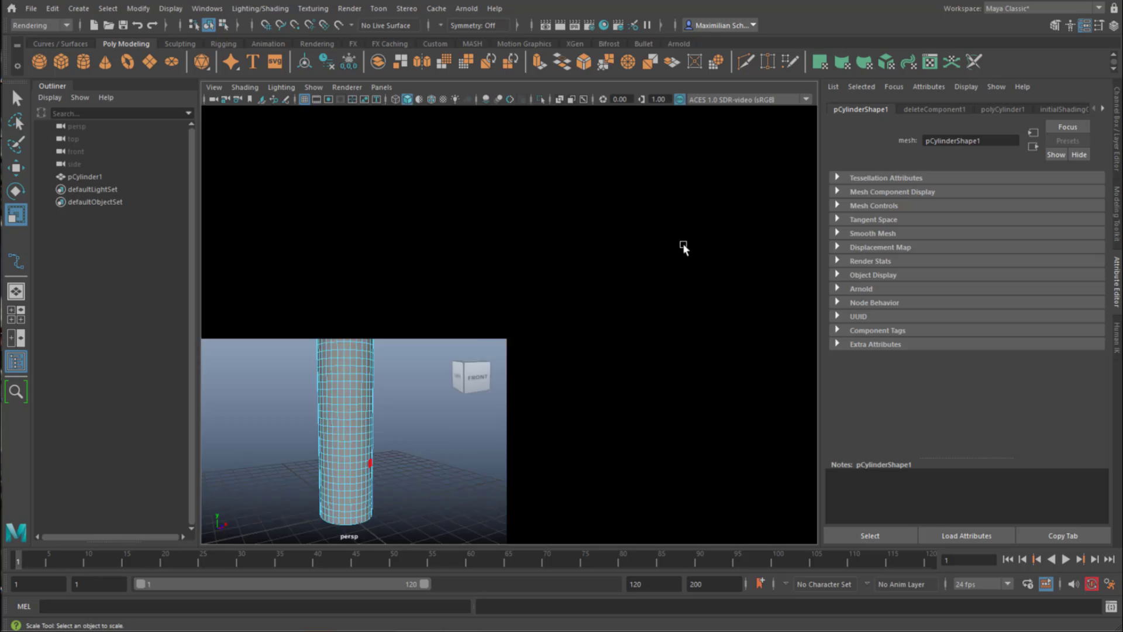
mouse_move(651, 296)
alt+mouse_down()
mouse_move(567, 258)
mouse_move(612, 319)
mouse_move(657, 219)
mouse_move(648, 265)
mouse_move(667, 310)
mouse_move(676, 279)
mouse_move(660, 334)
mouse_move(643, 305)
alt+mouse_up()
right_click(523, 251)
click(580, 232)
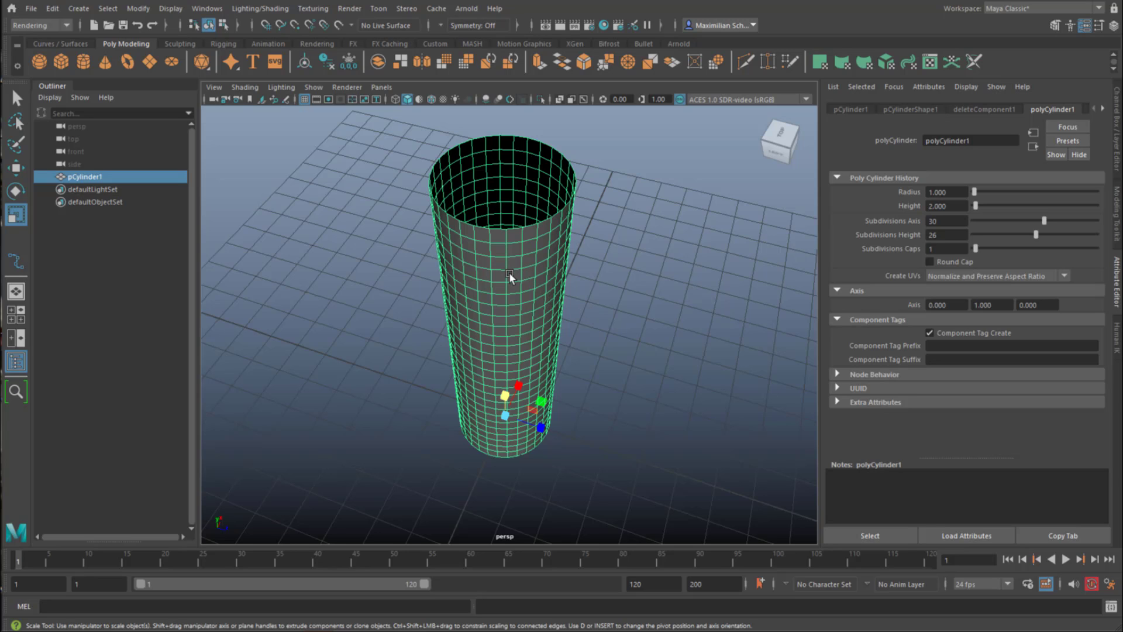
- Switch to the FX menu set and apply nParticles Fill Object at Resolution 20
click(66, 25)
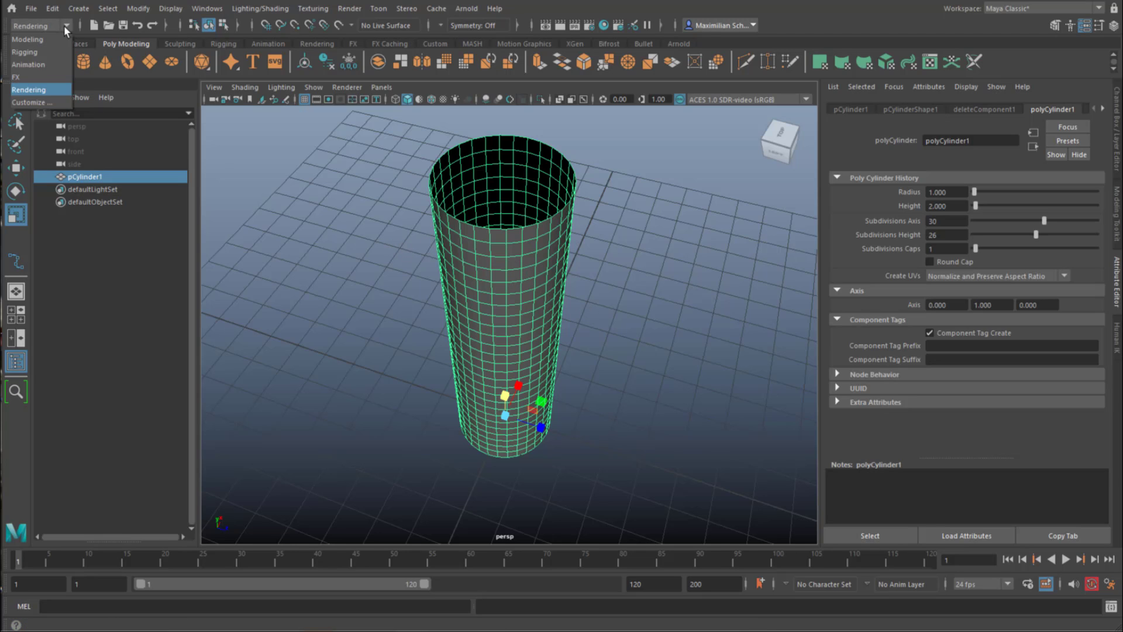
click(47, 76)
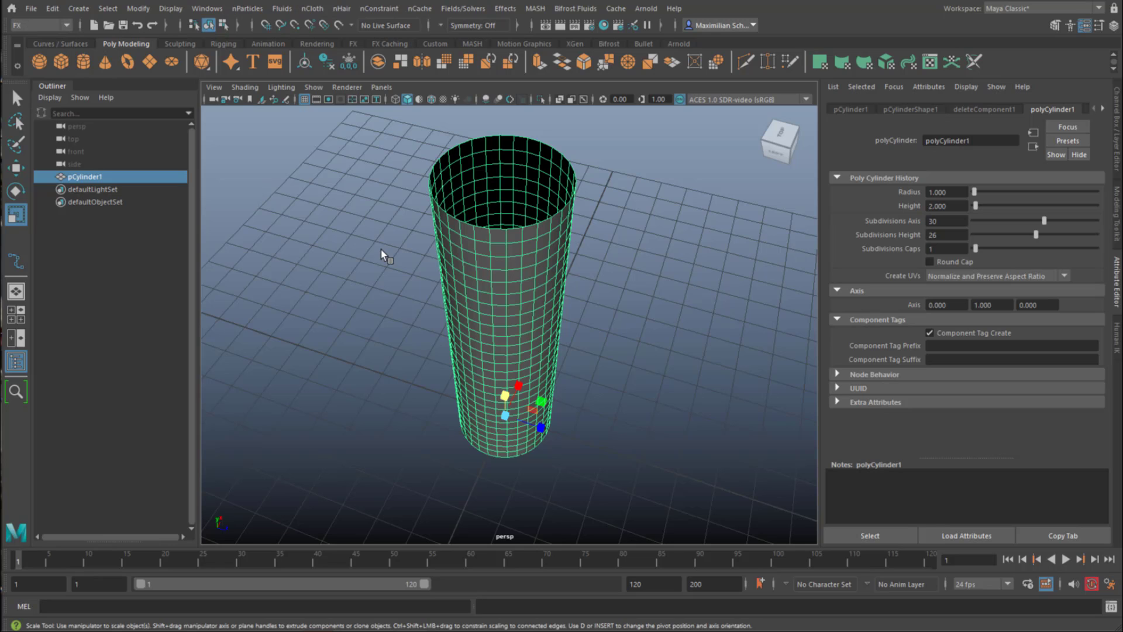
click(248, 11)
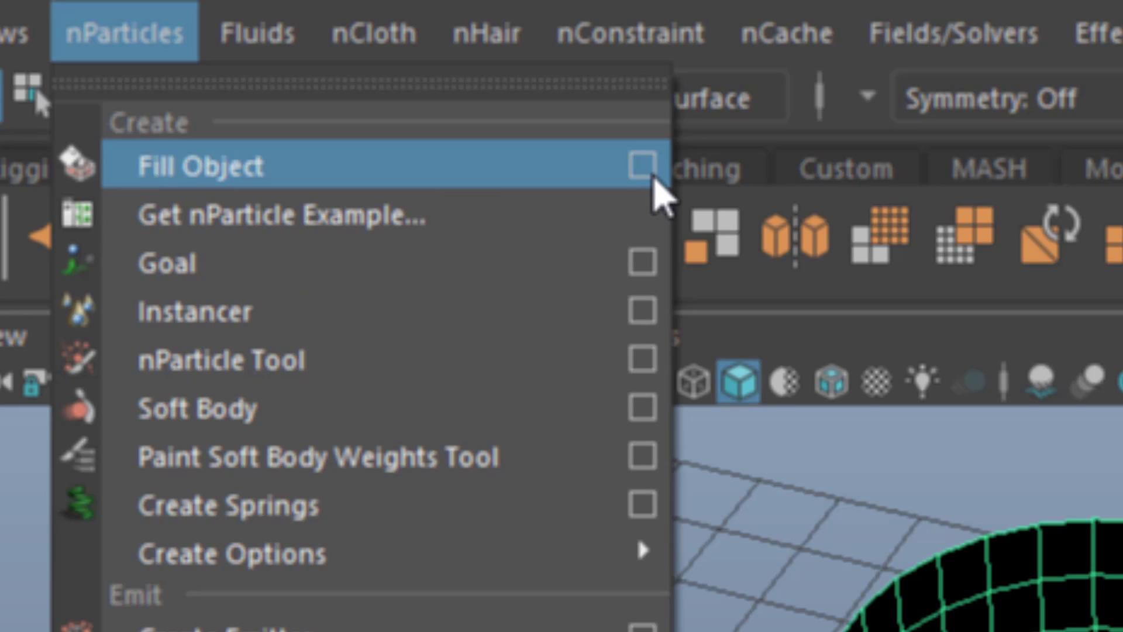
click(643, 166)
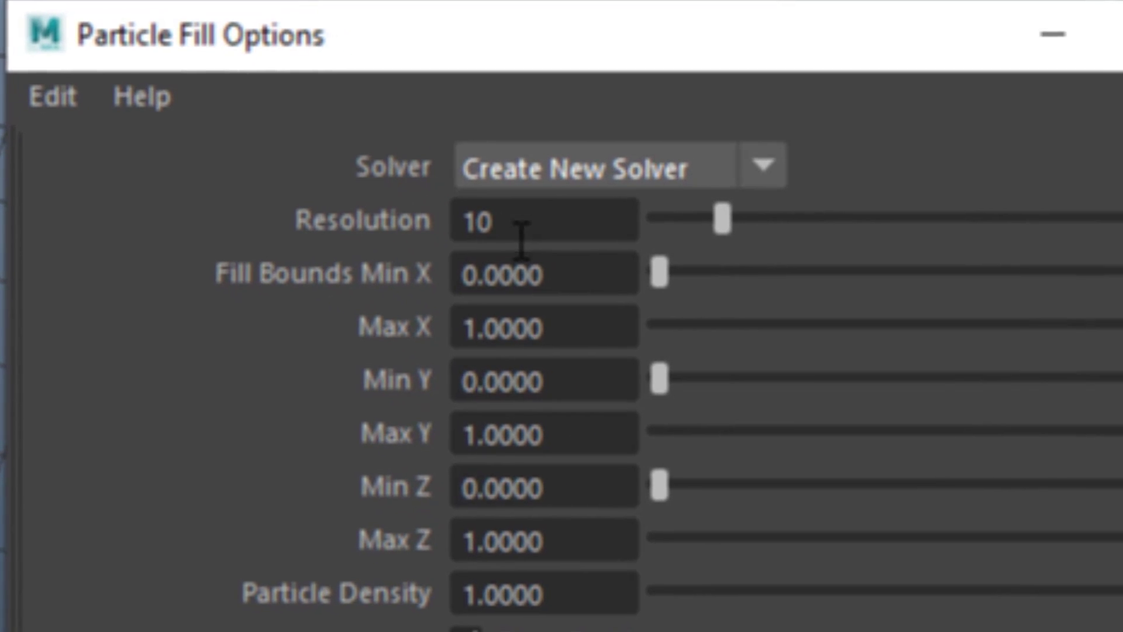
drag(520, 237, 419, 221)
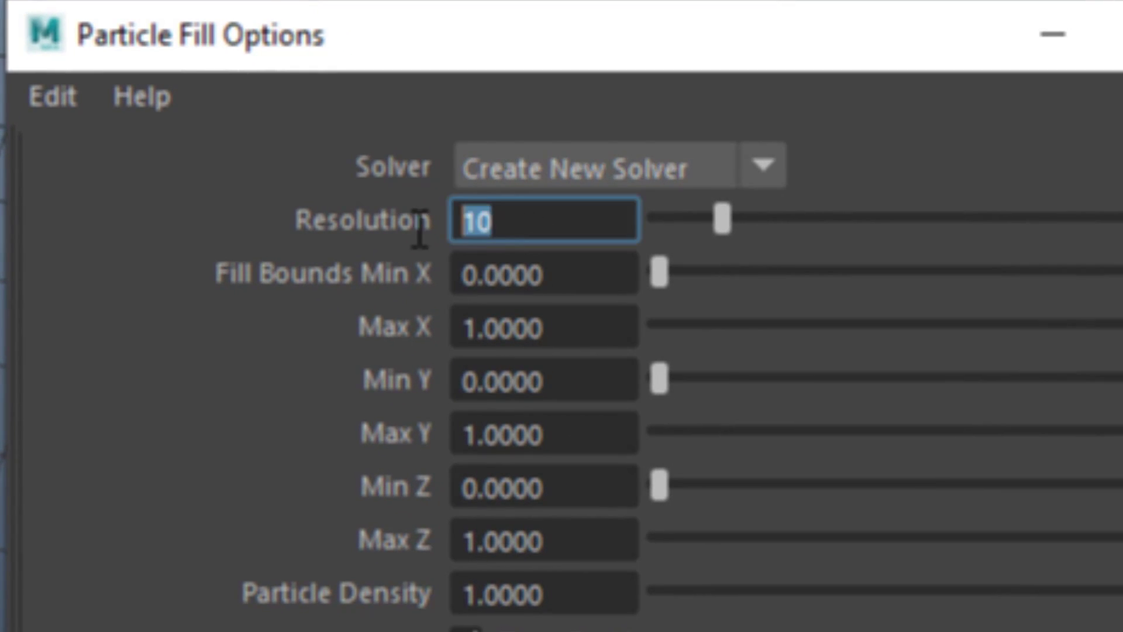
text(2)
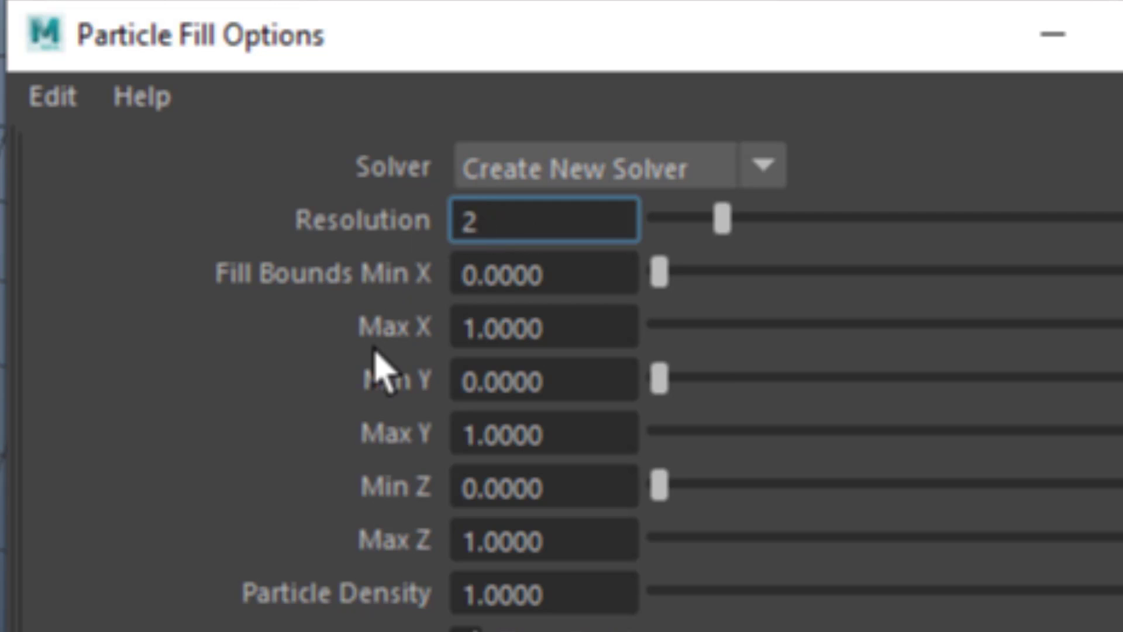
text(0)
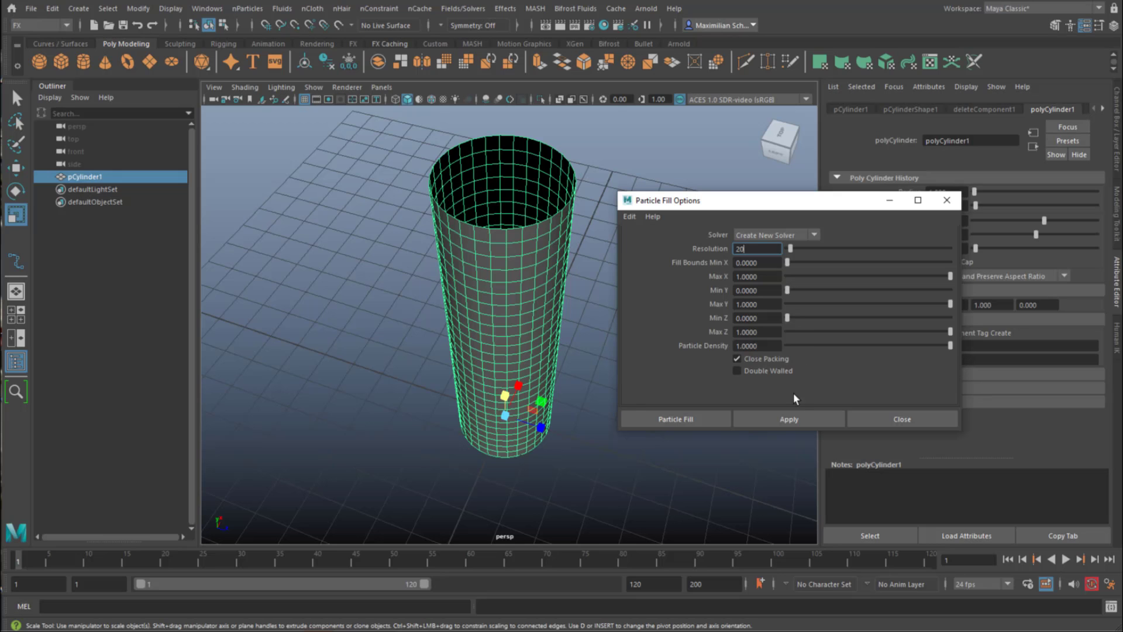
click(791, 418)
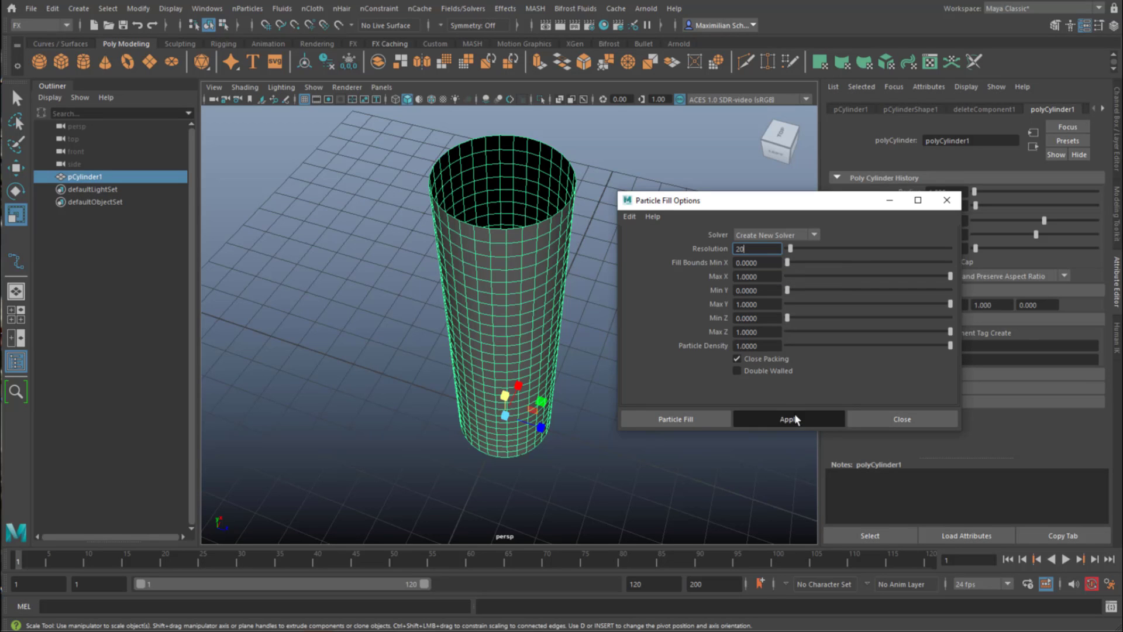
- Set nParticleShape1's Particle Render Type to Spheres under Shading
click(902, 419)
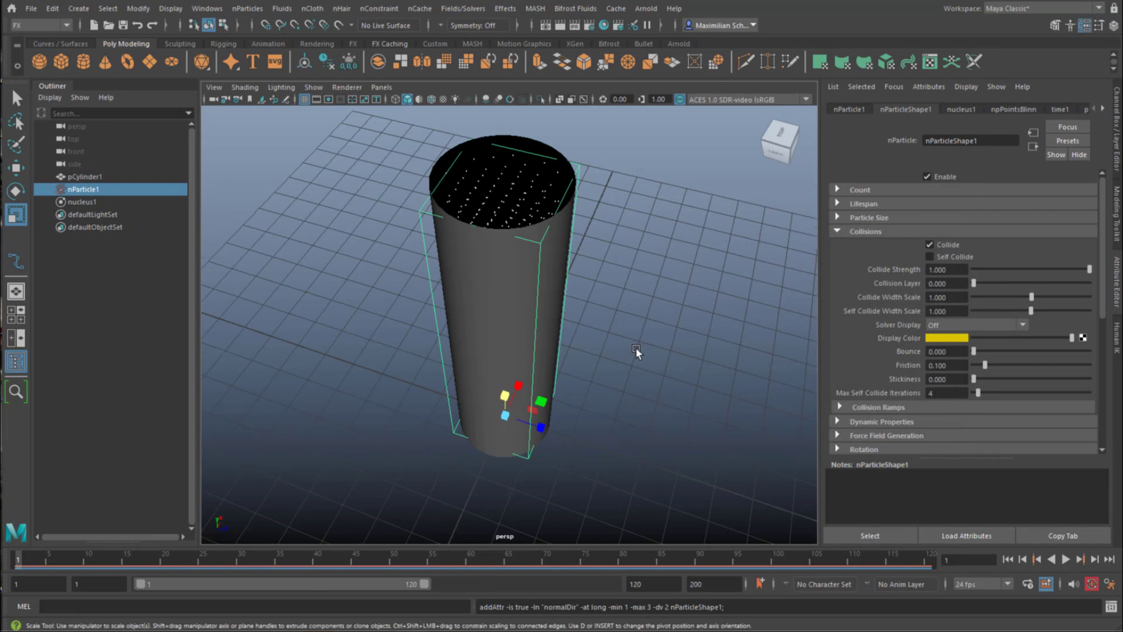
mouse_move(636, 346)
alt+mouse_down()
mouse_move(612, 376)
mouse_move(634, 349)
alt+mouse_up()
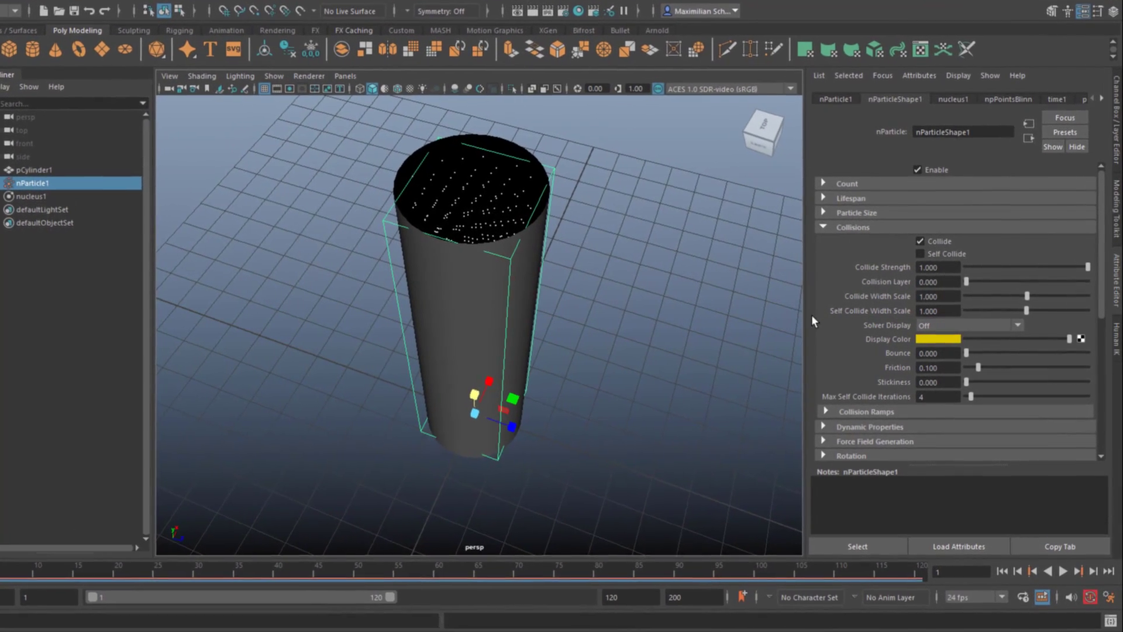
scroll(851, 328, down, 3)
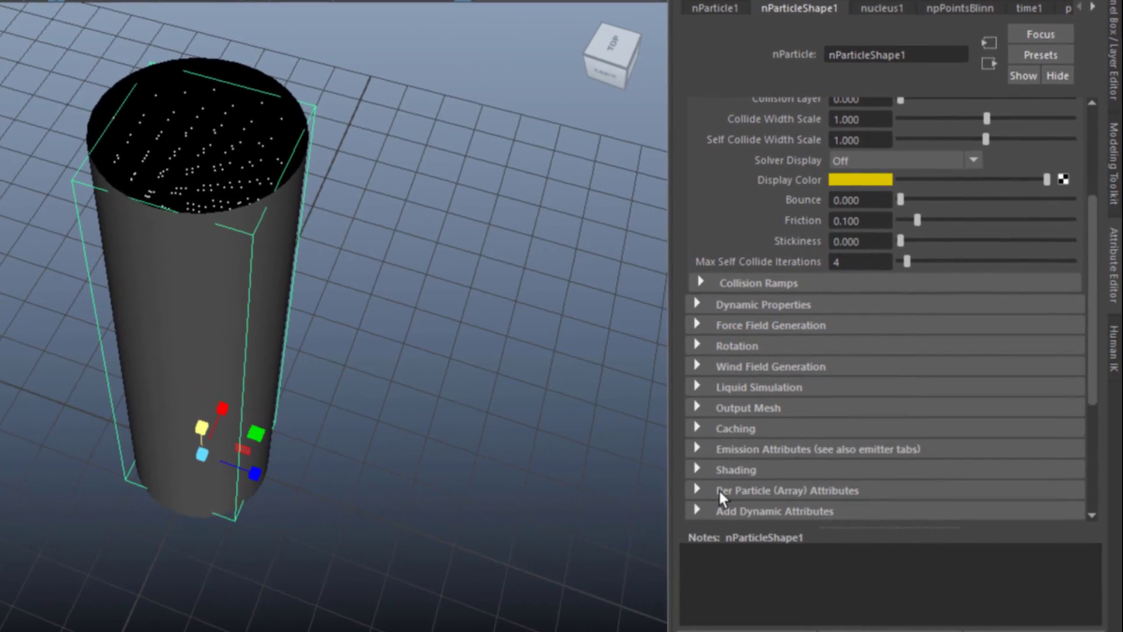
click(693, 470)
scroll(823, 453, down, 2)
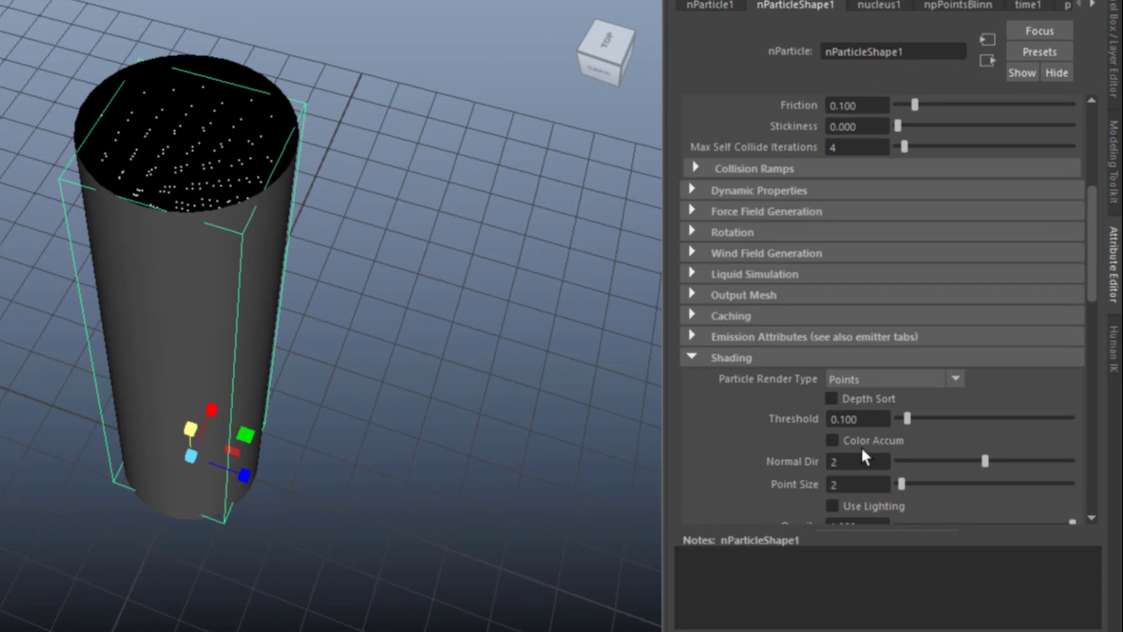
click(954, 380)
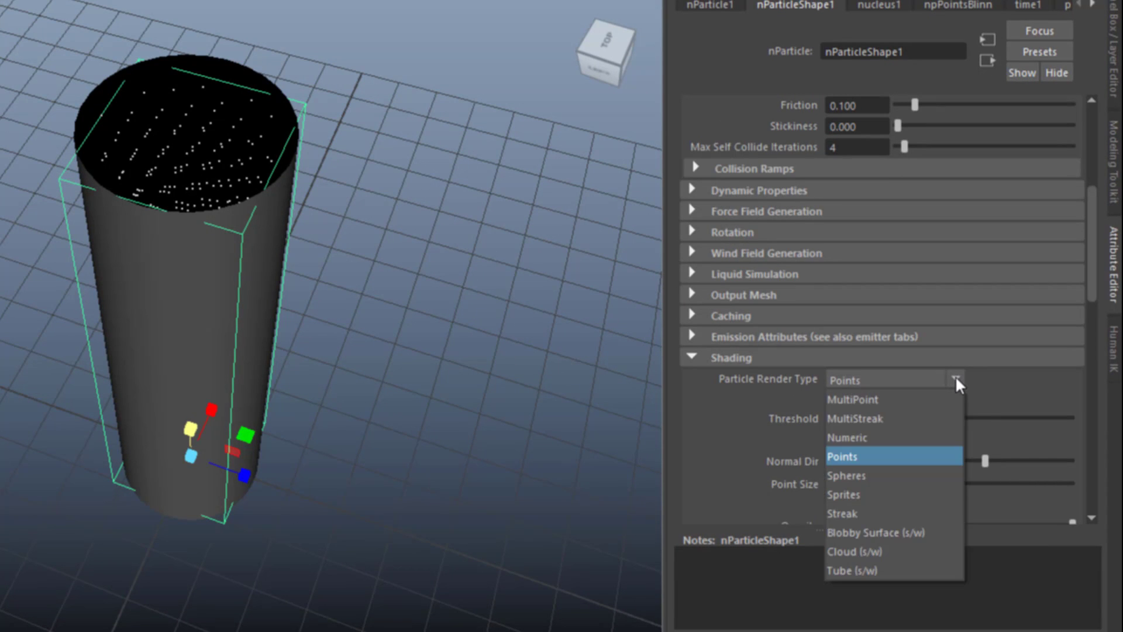
click(883, 472)
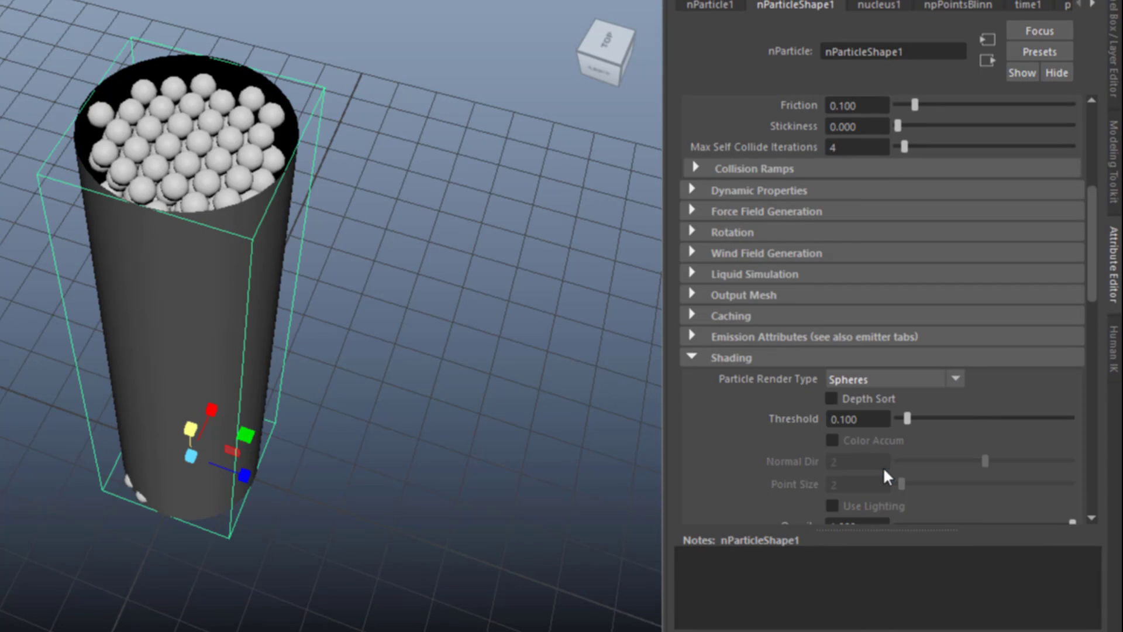
alt+drag(326, 313, 343, 370)
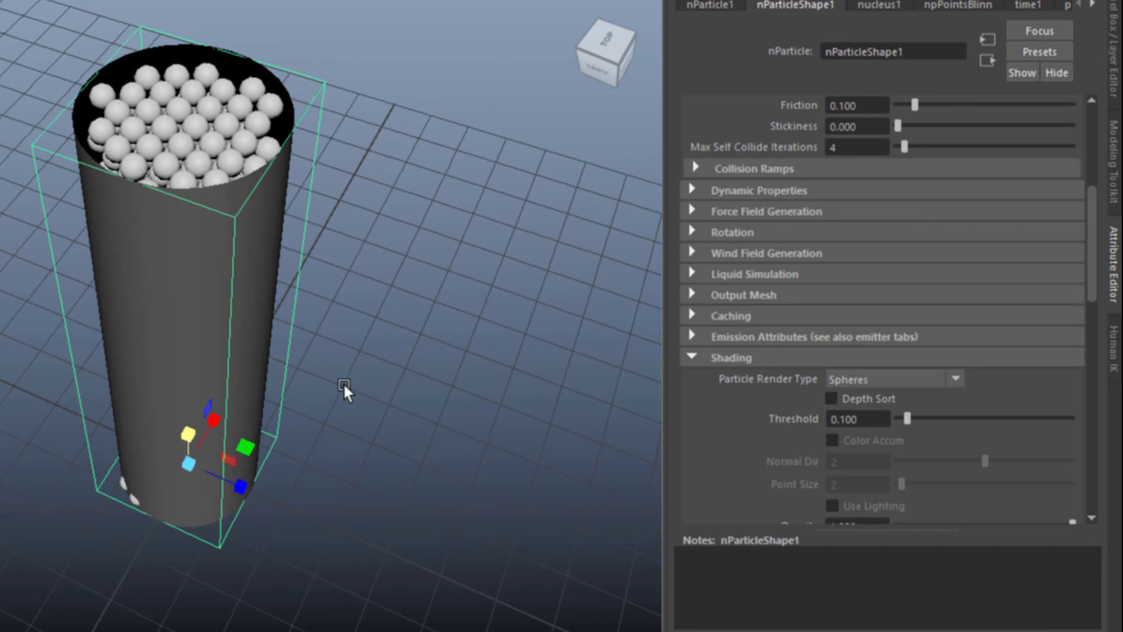
scroll(757, 166, up, 5)
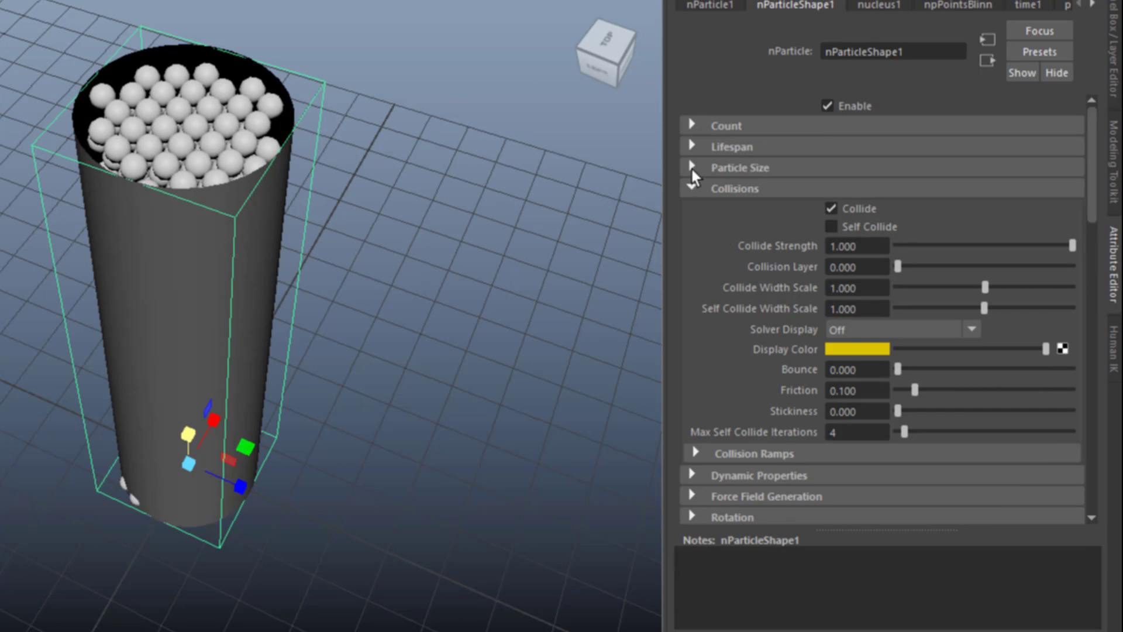
- Expand nParticleShape1's Particle Size section to show the 0.168 radius
click(692, 168)
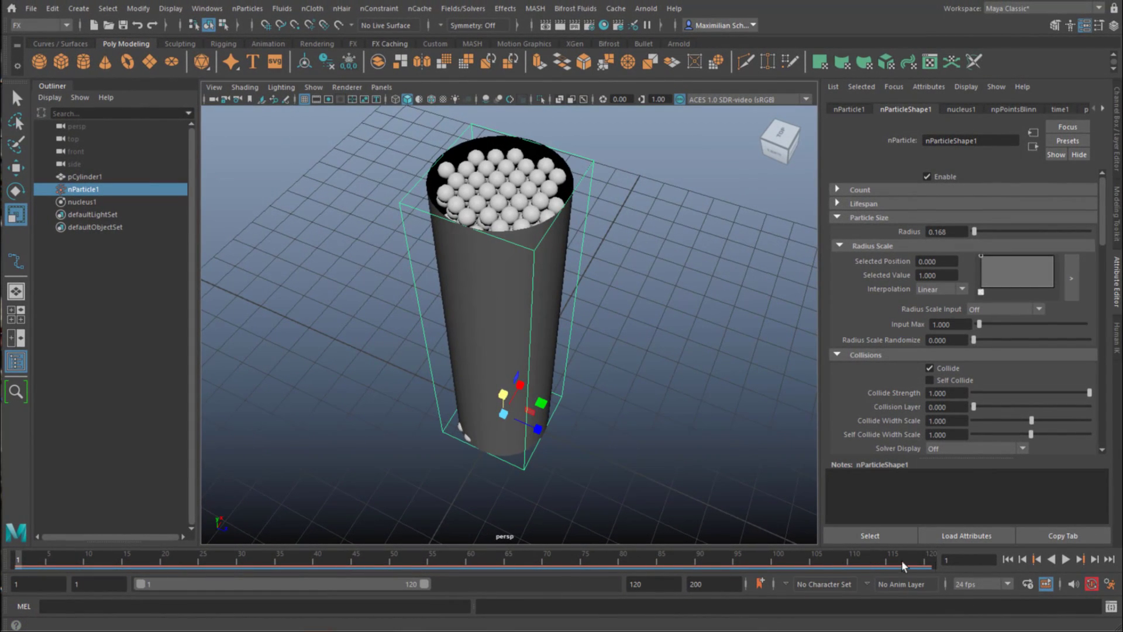
click(1065, 559)
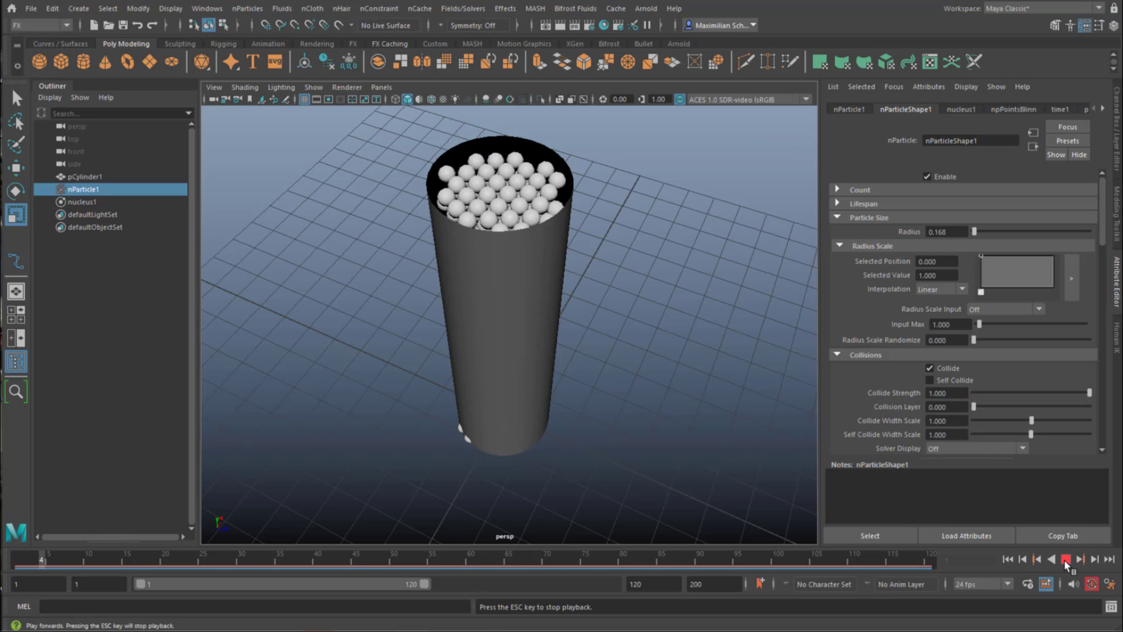
click(1062, 560)
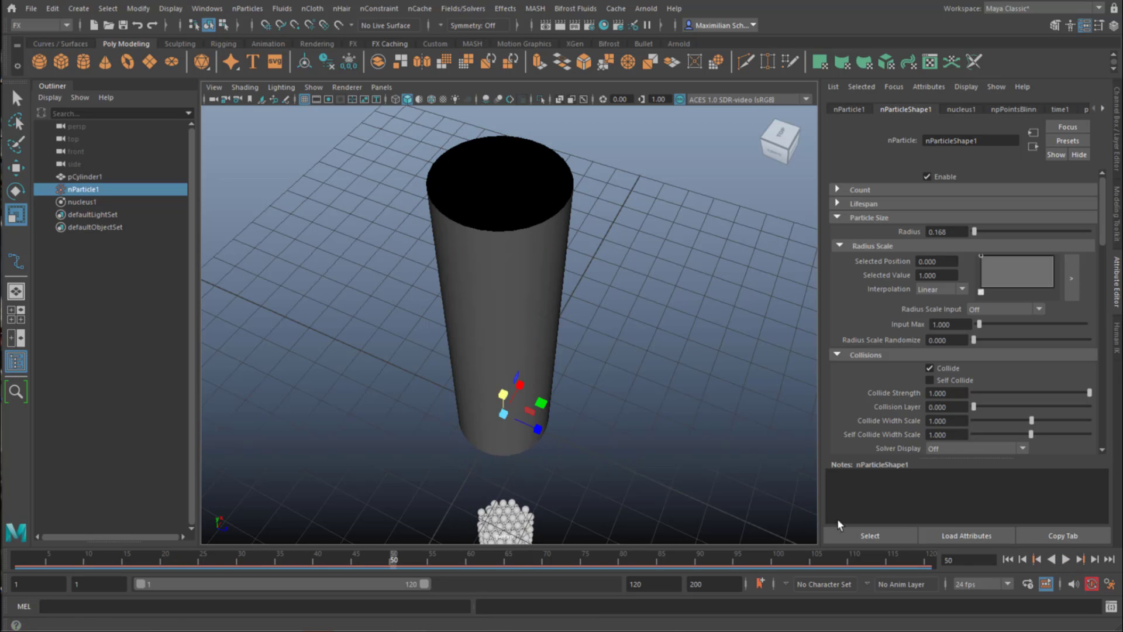
alt+drag(632, 397, 681, 453)
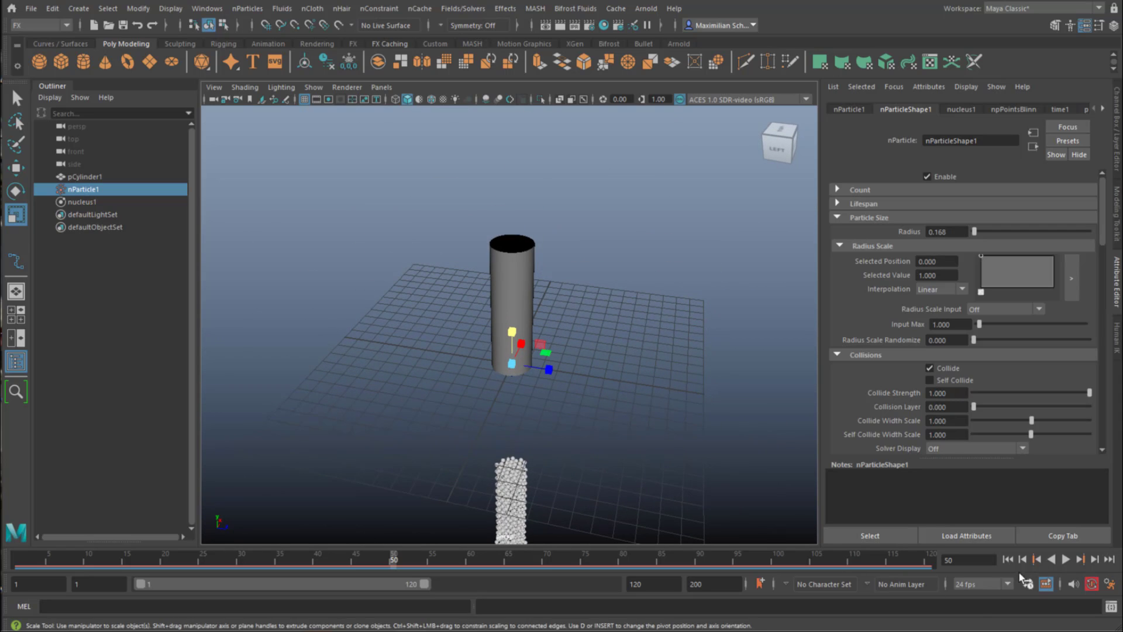
click(1008, 559)
alt+drag(444, 420, 607, 410)
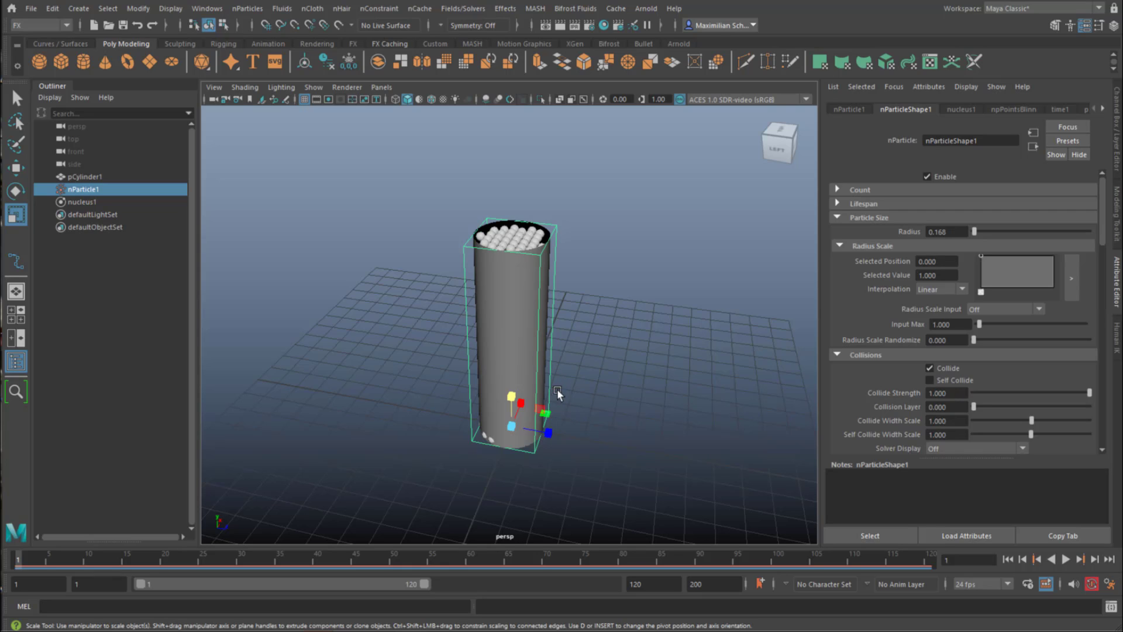
- Duplicate pCylinder1 and scale the copy up slightly
click(89, 177)
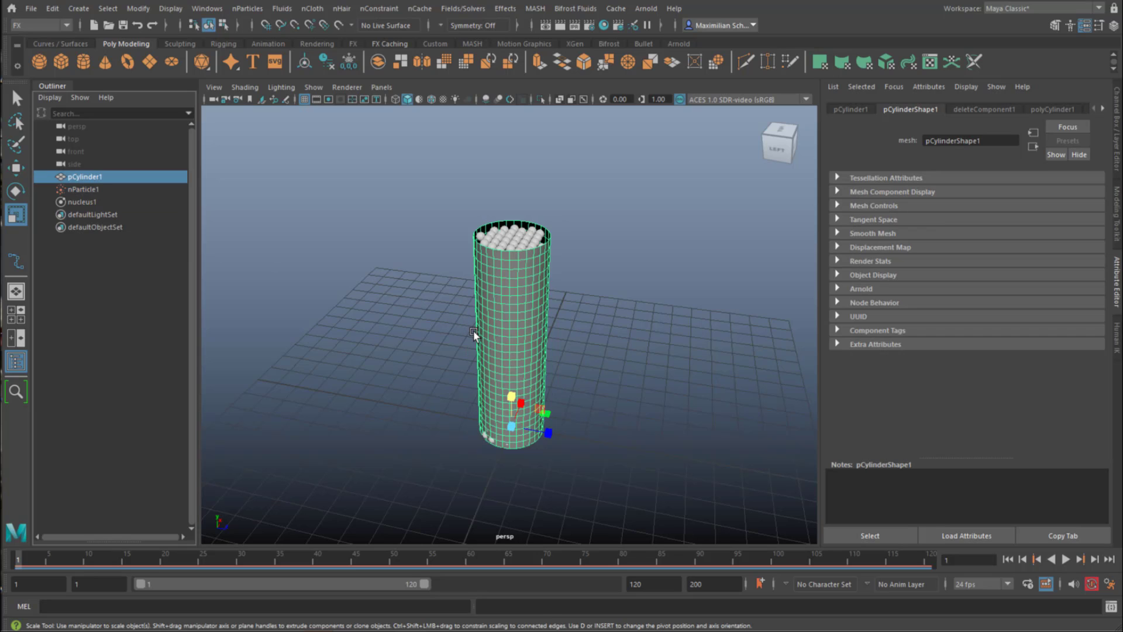
key(ctrl+d)
drag(511, 427, 515, 430)
alt+drag(556, 466, 574, 434)
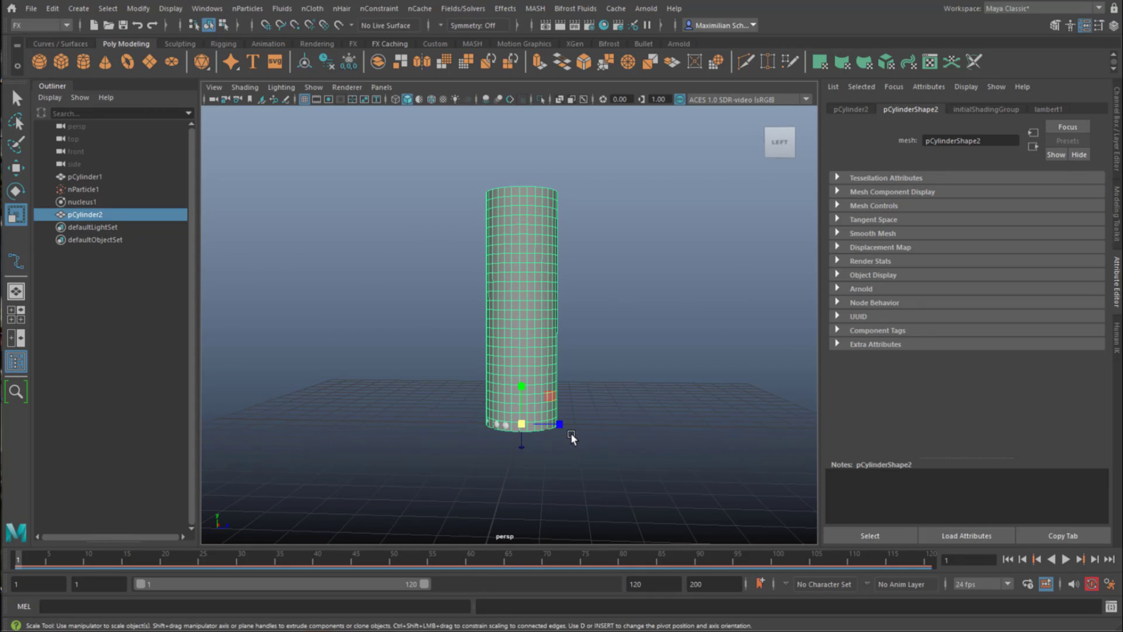
- Lower pCylinder2 slightly along Y and check the particles inside
key(w)
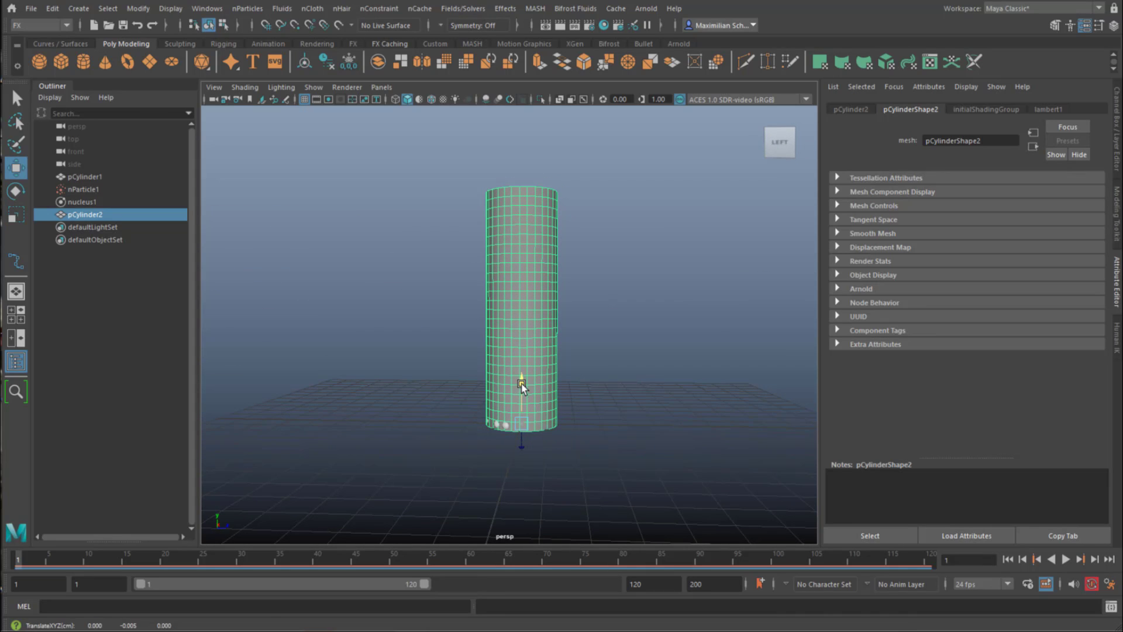
drag(521, 386, 523, 390)
alt+drag(617, 416, 614, 440)
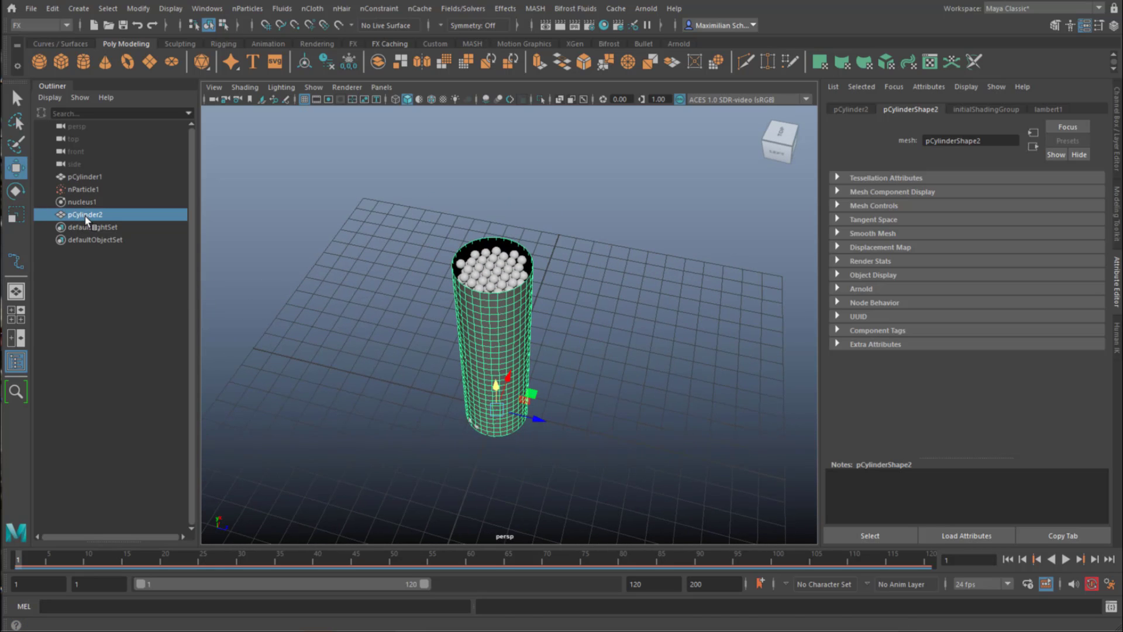
drag(86, 220, 114, 200)
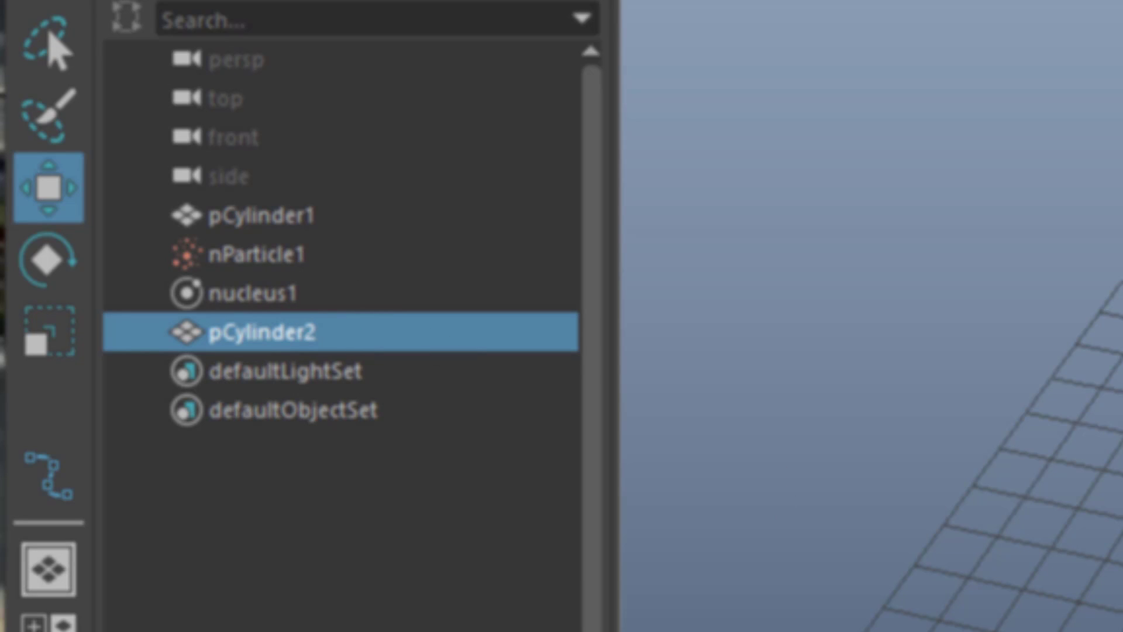
- Apply nCloth > Create Passive Collider to the selected pCylinder2
drag(997, 559, 259, 317)
drag(268, 267, 710, 352)
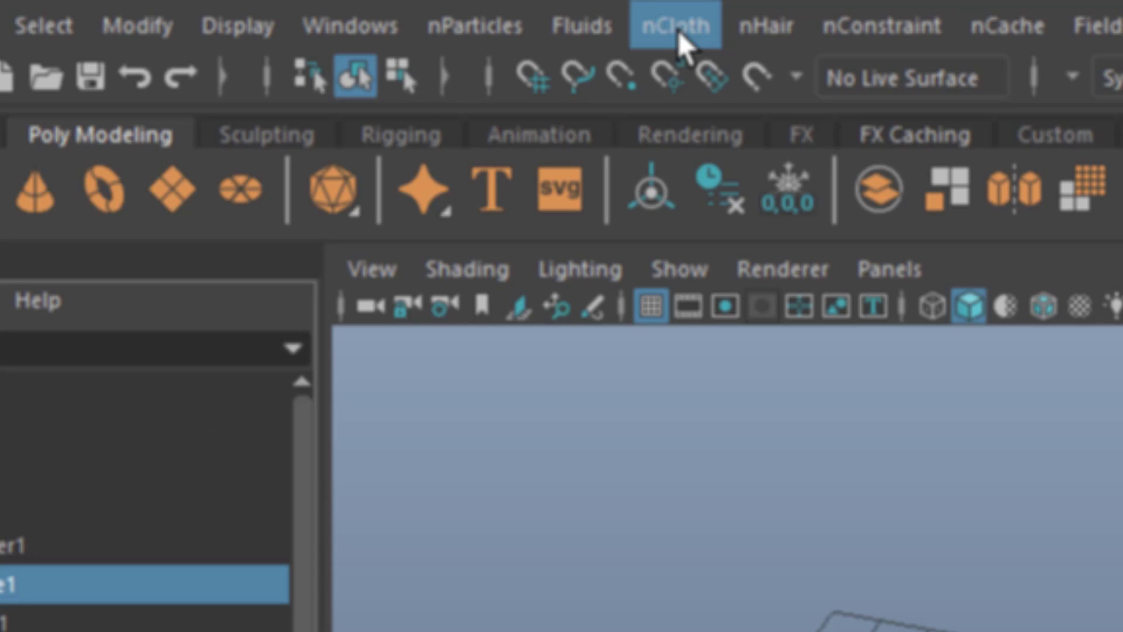
click(679, 31)
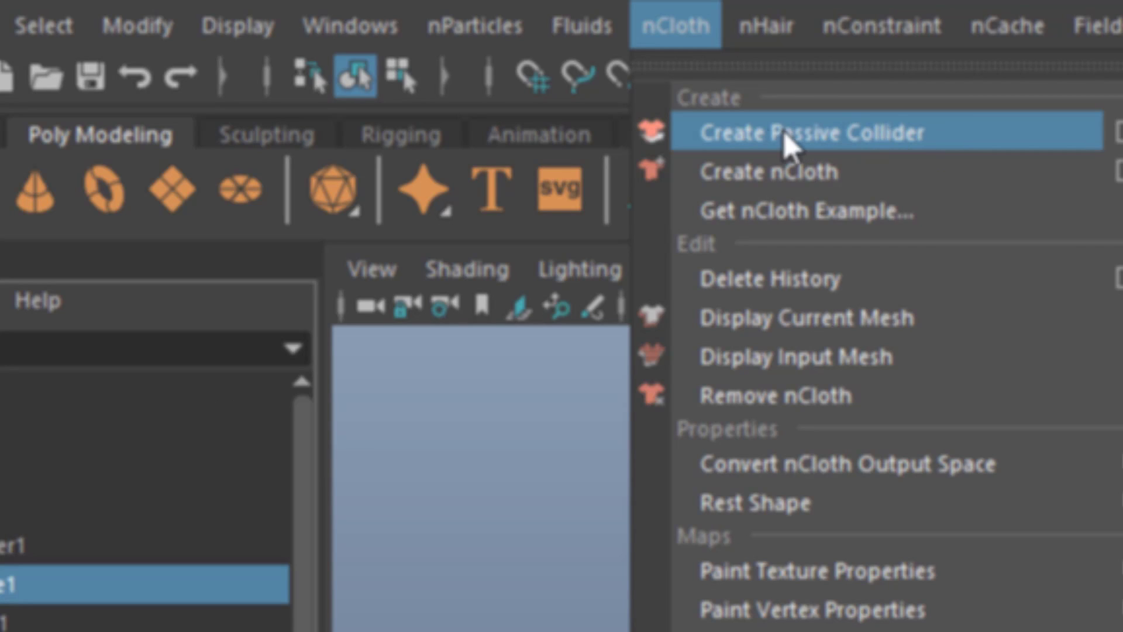
click(822, 141)
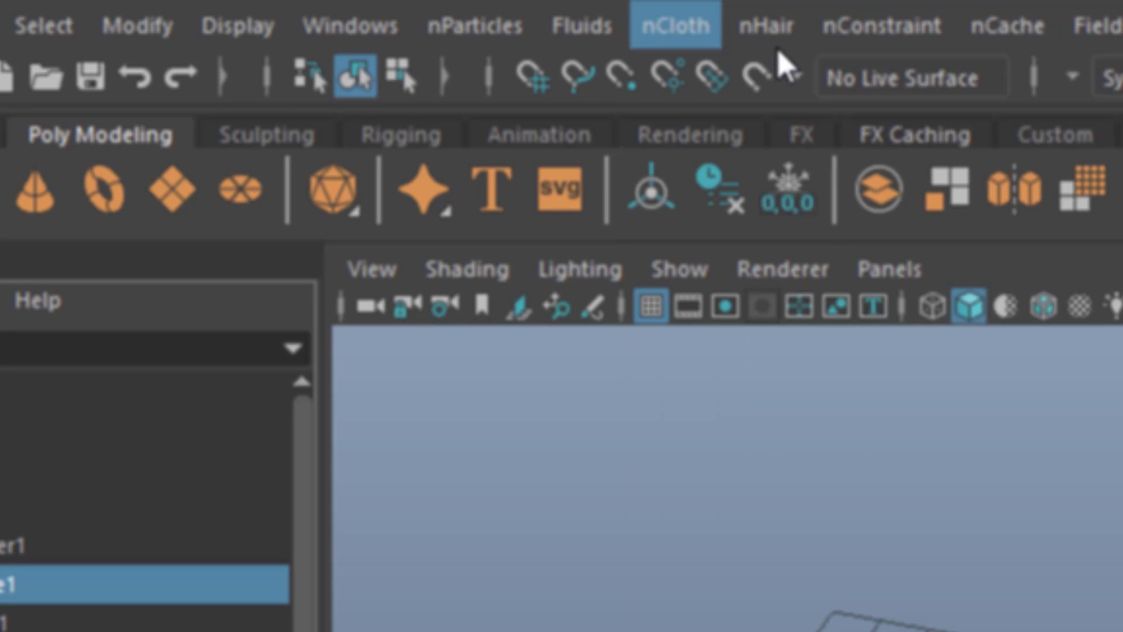
click(739, 33)
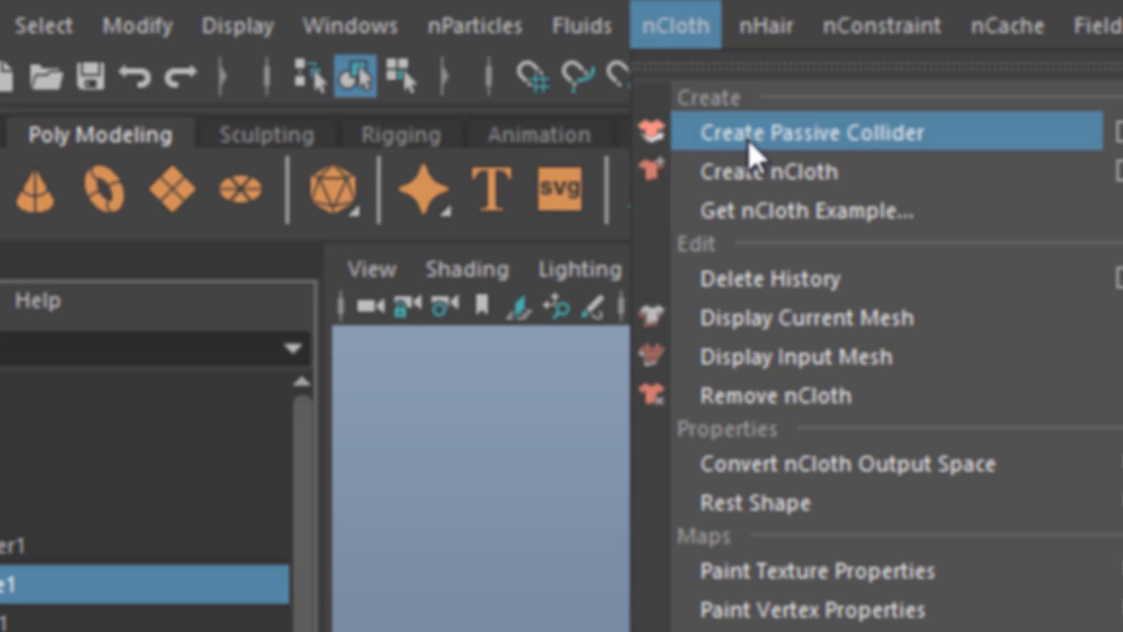
click(839, 140)
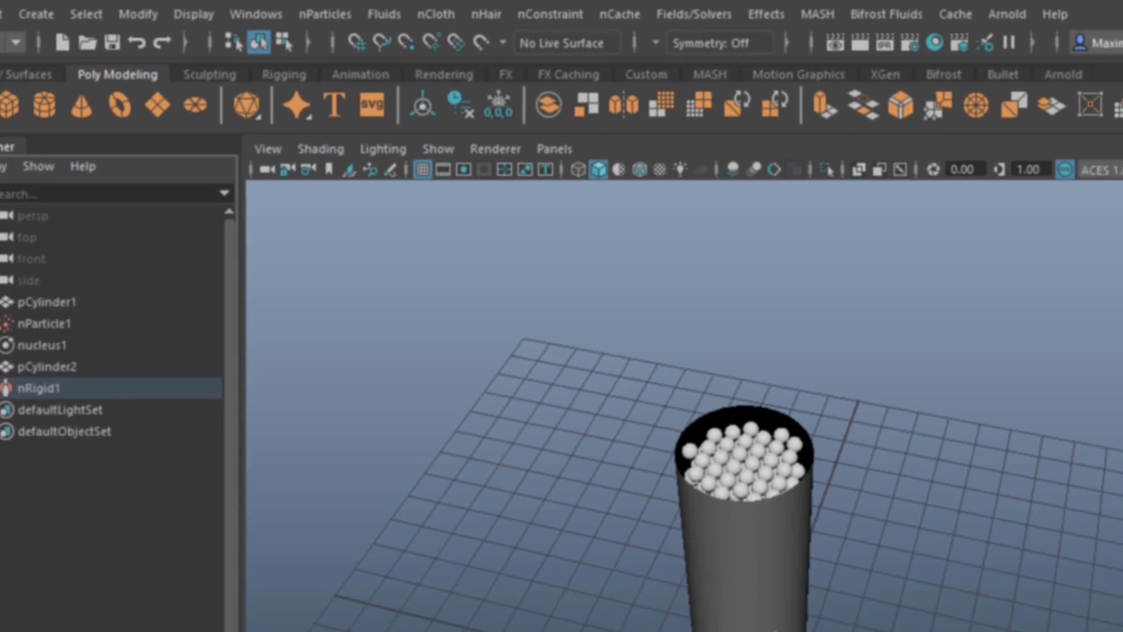
- Delete pCylinder1 via the Outliner
click(55, 301)
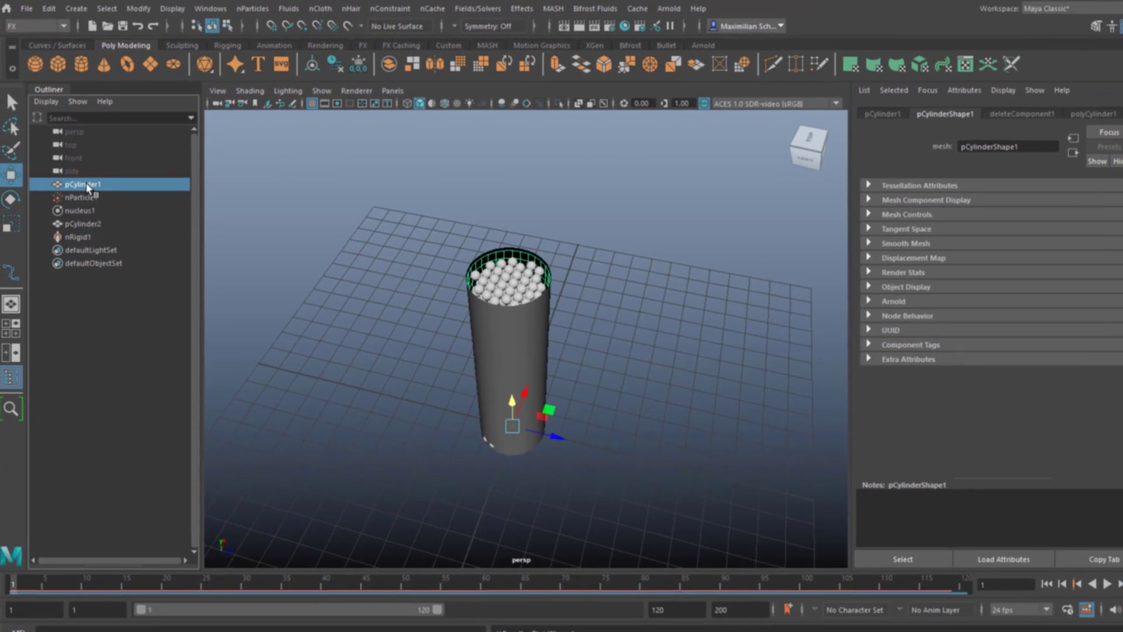
key(Delete)
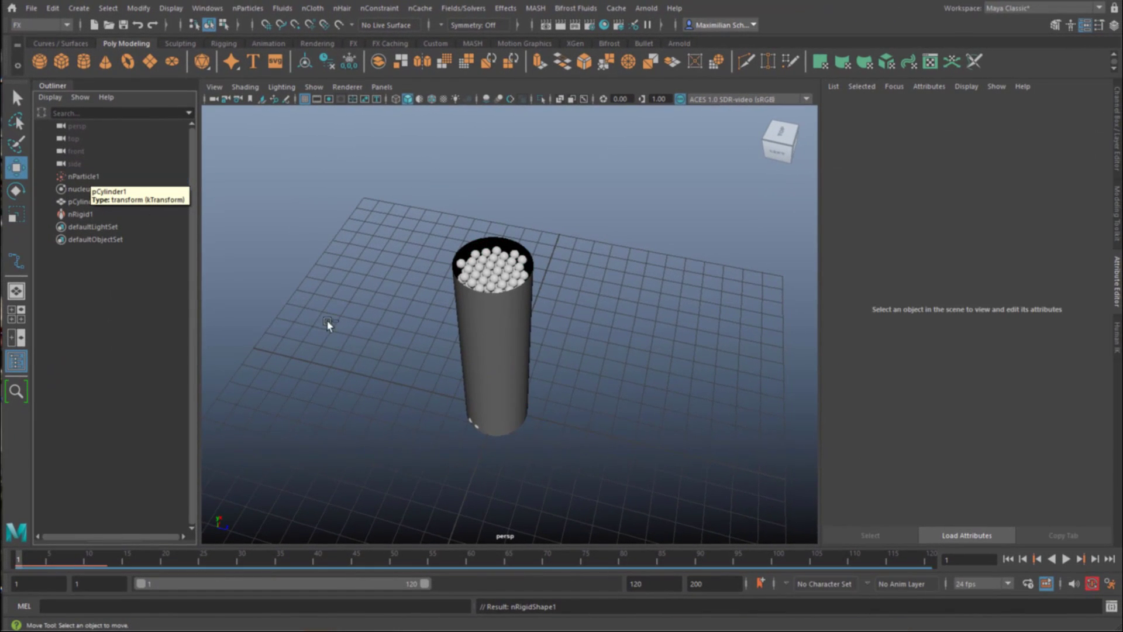
alt+drag(546, 415, 574, 423)
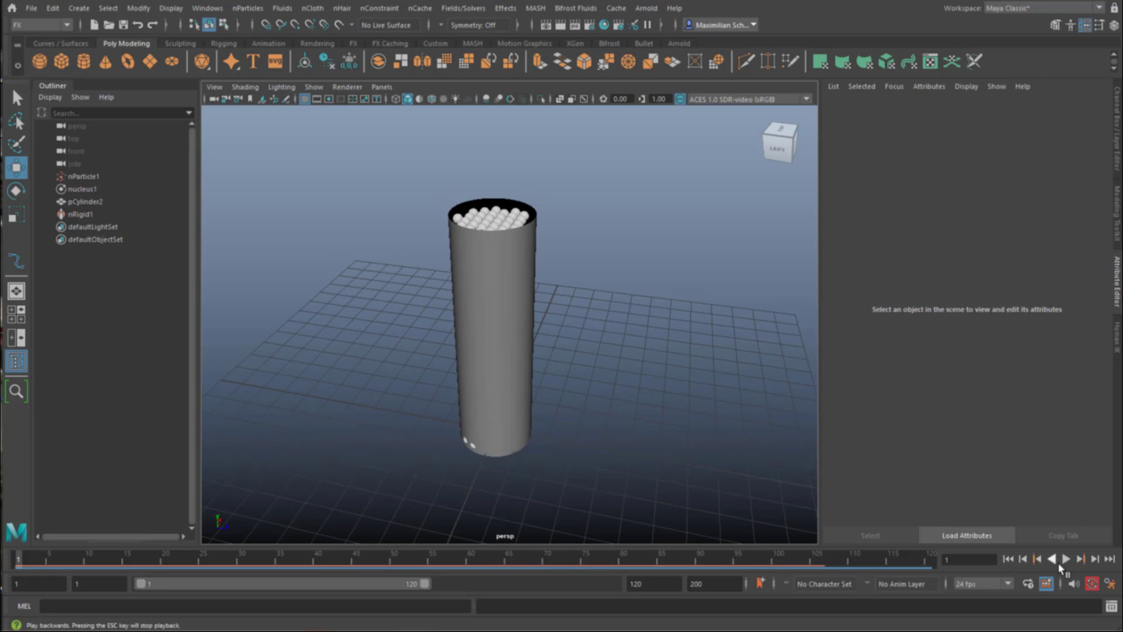
- Play and stop the simulation to inspect the particles in pCylinder2
click(1066, 560)
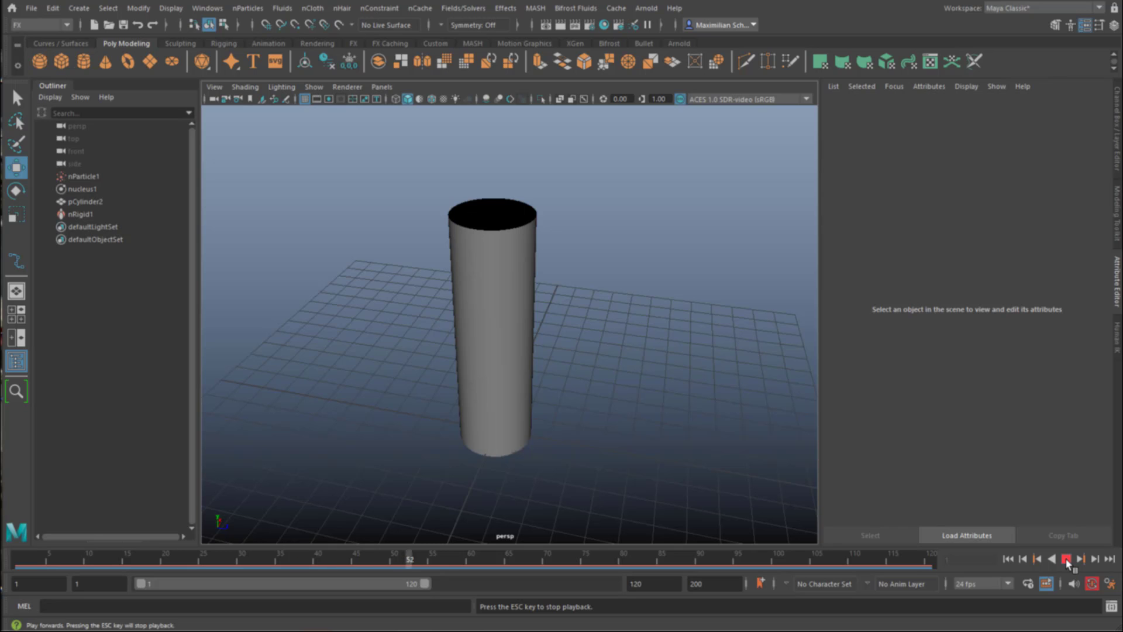
click(1066, 559)
mouse_move(682, 435)
alt+mouse_down()
mouse_move(675, 487)
mouse_move(674, 433)
alt+mouse_up()
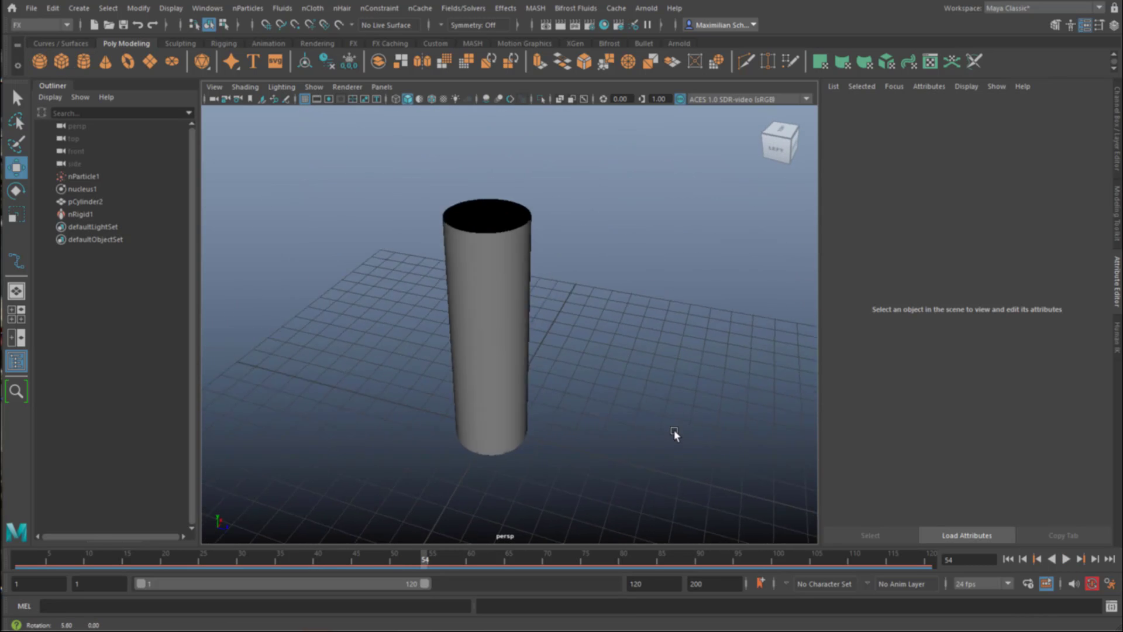
alt+right_drag(685, 431, 482, 321)
- Hide the collider cylinder pCylinder2 and replay the simulation from frame 1
click(507, 292)
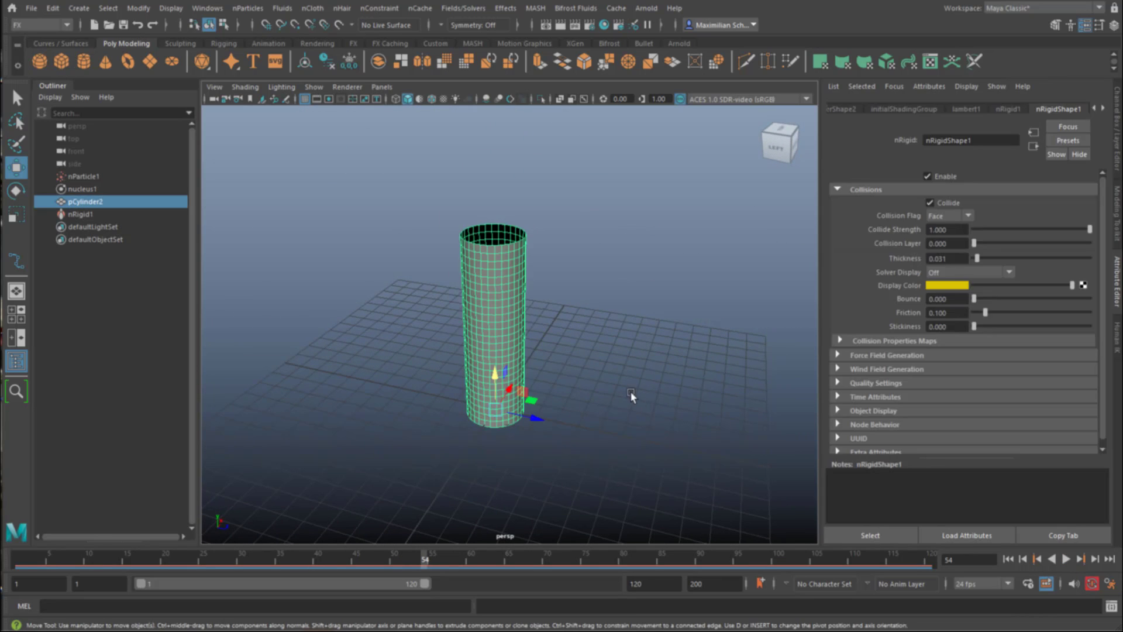
key(h)
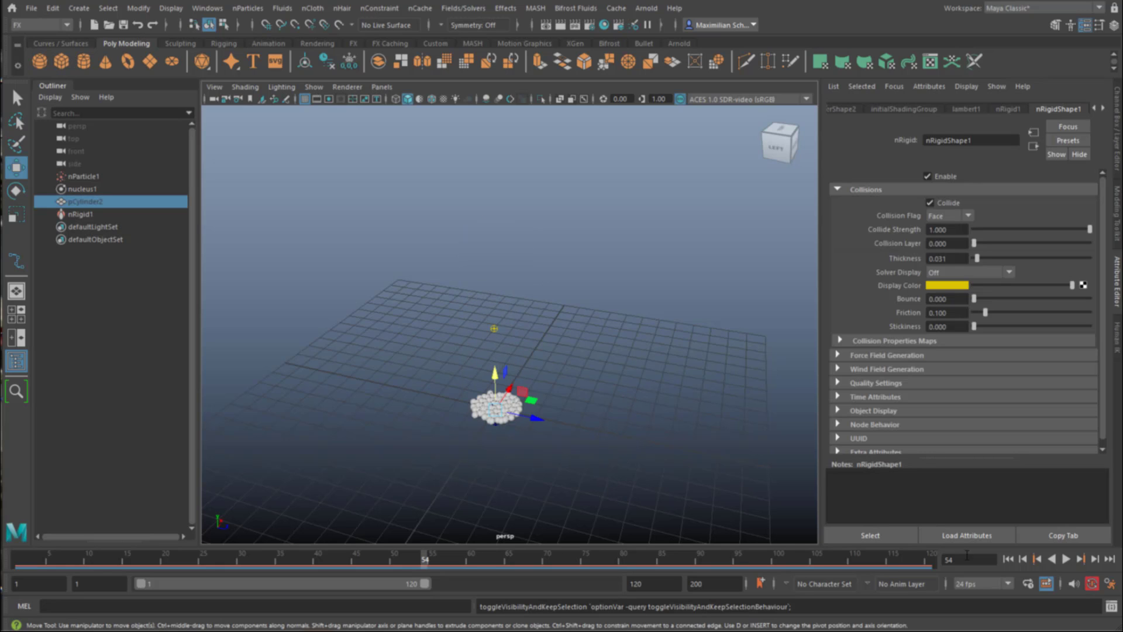
click(1008, 558)
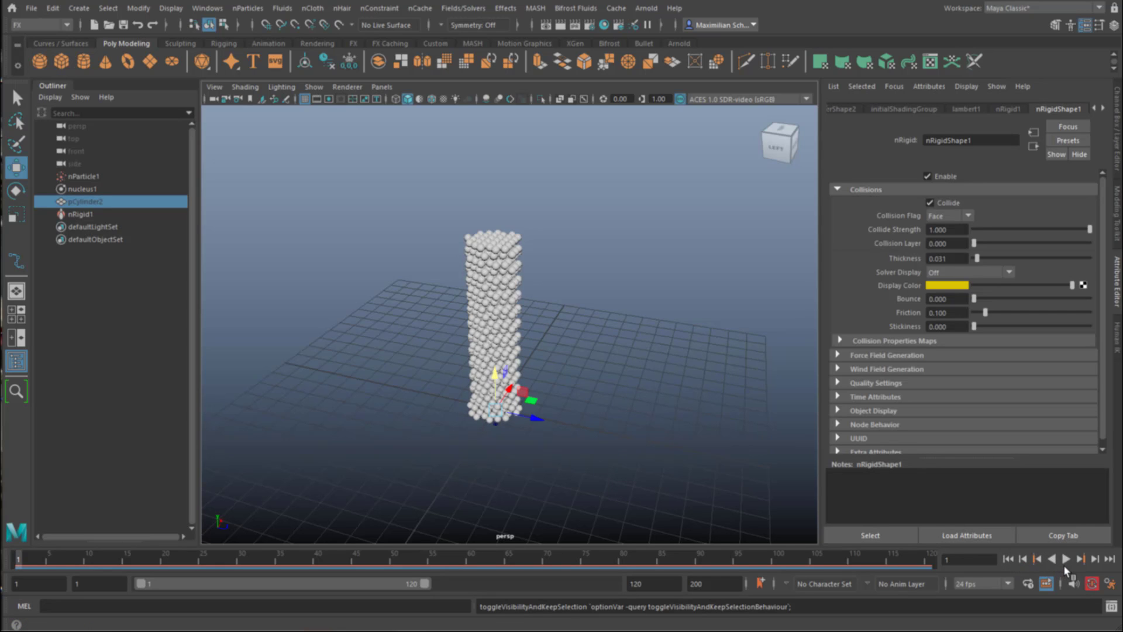
click(1066, 560)
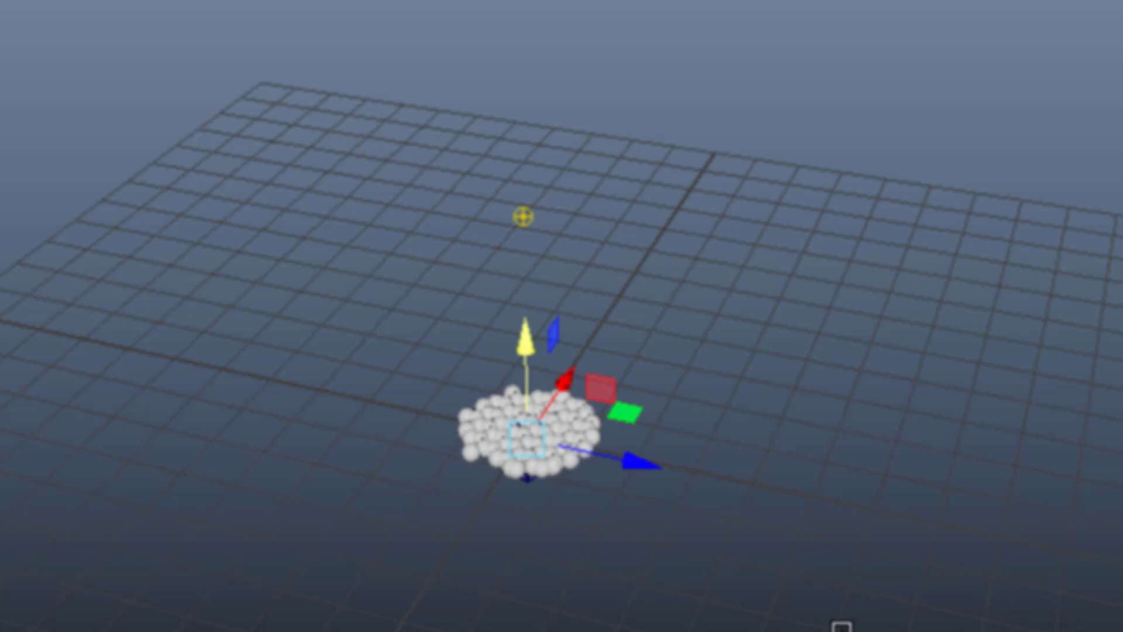
- Orbit and zoom around the particles to inspect them spreading into a flat disc
alt+drag(609, 474, 691, 469)
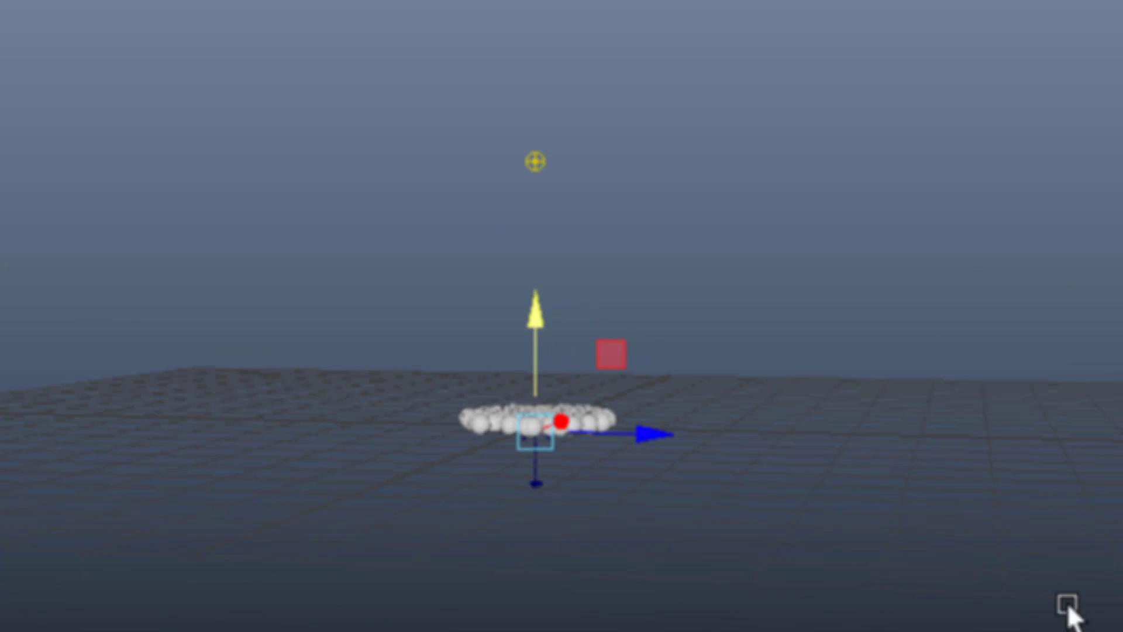
alt+drag(1070, 609, 640, 581)
alt+right_drag(639, 582, 1094, 557)
alt+middle_drag(1094, 557, 989, 269)
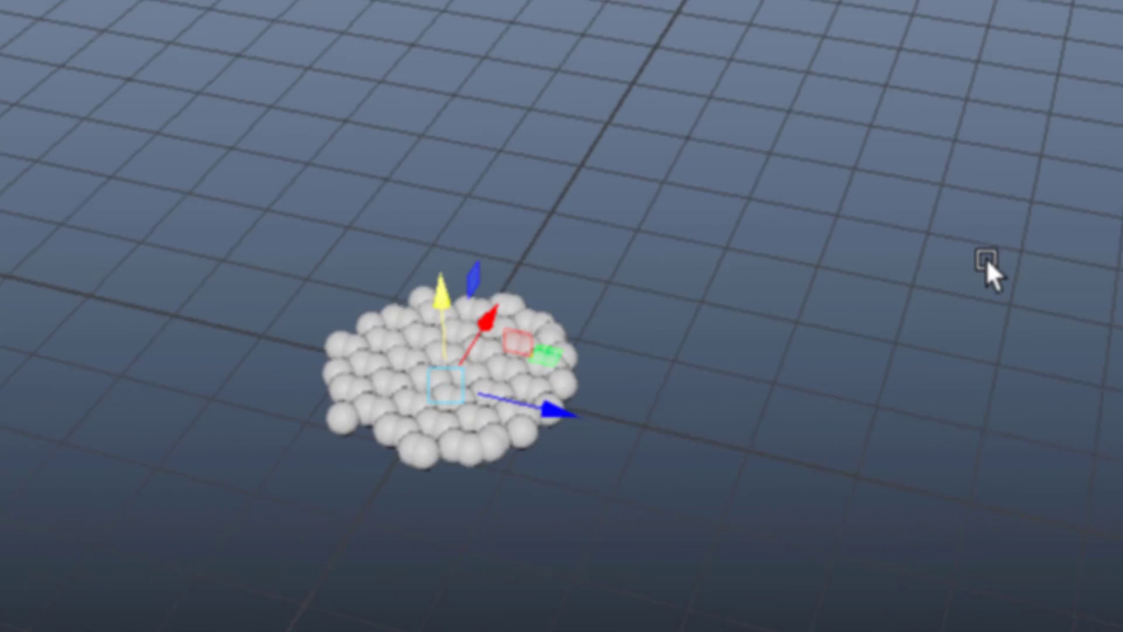
alt+drag(988, 261, 705, 451)
alt+right_drag(705, 452, 899, 457)
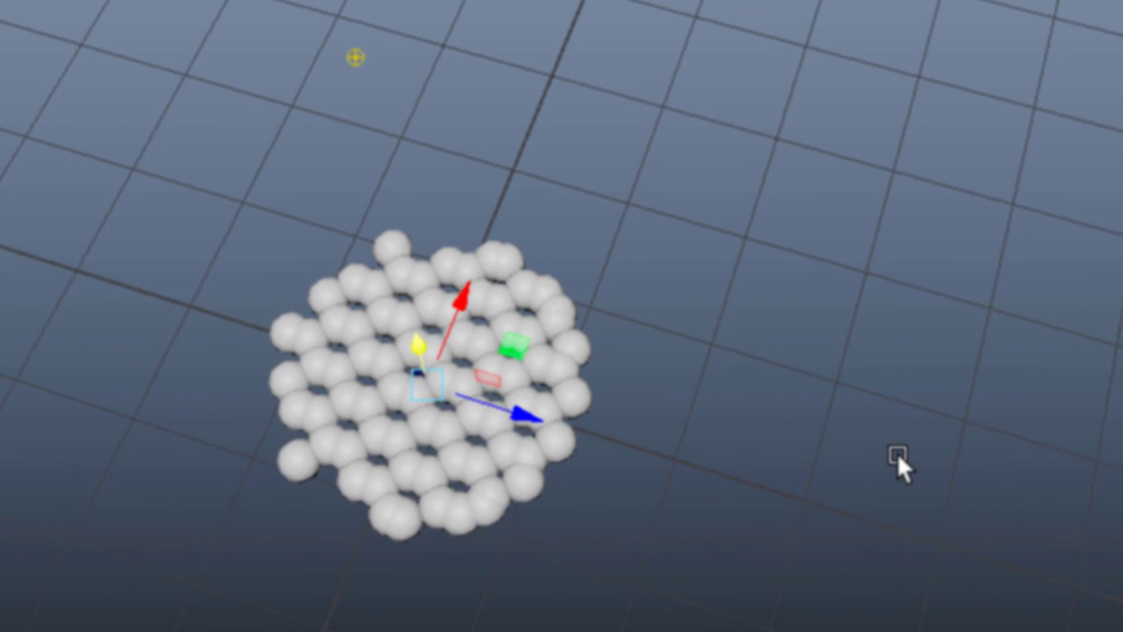
alt+drag(898, 458, 889, 422)
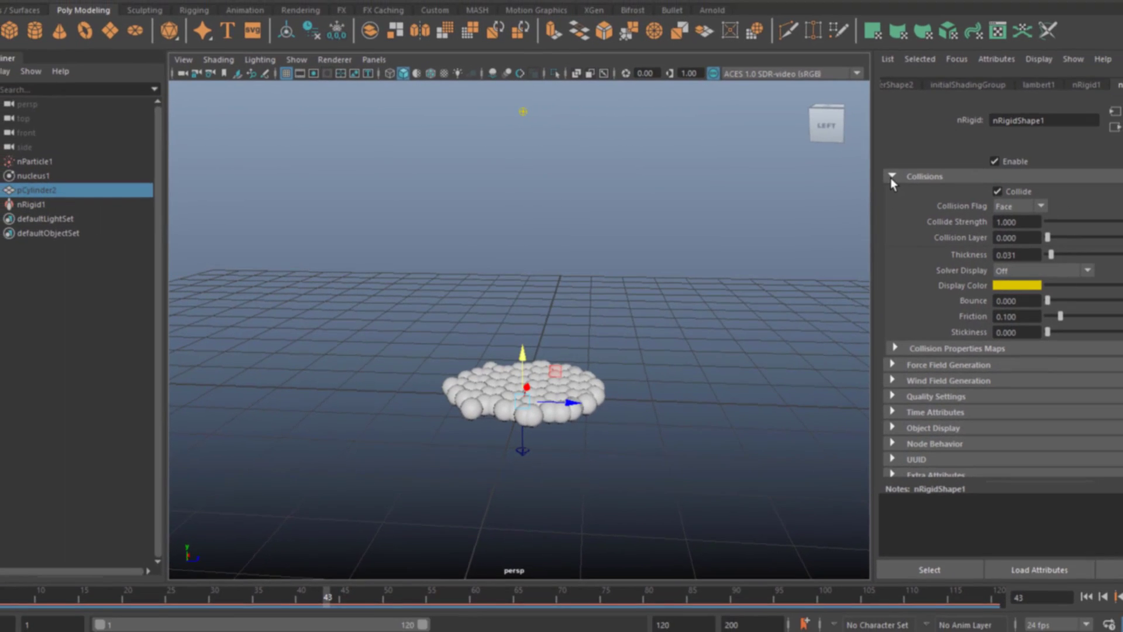
- Turn on Self Collide for nParticle1 and replay to see the column hold its shape
click(892, 177)
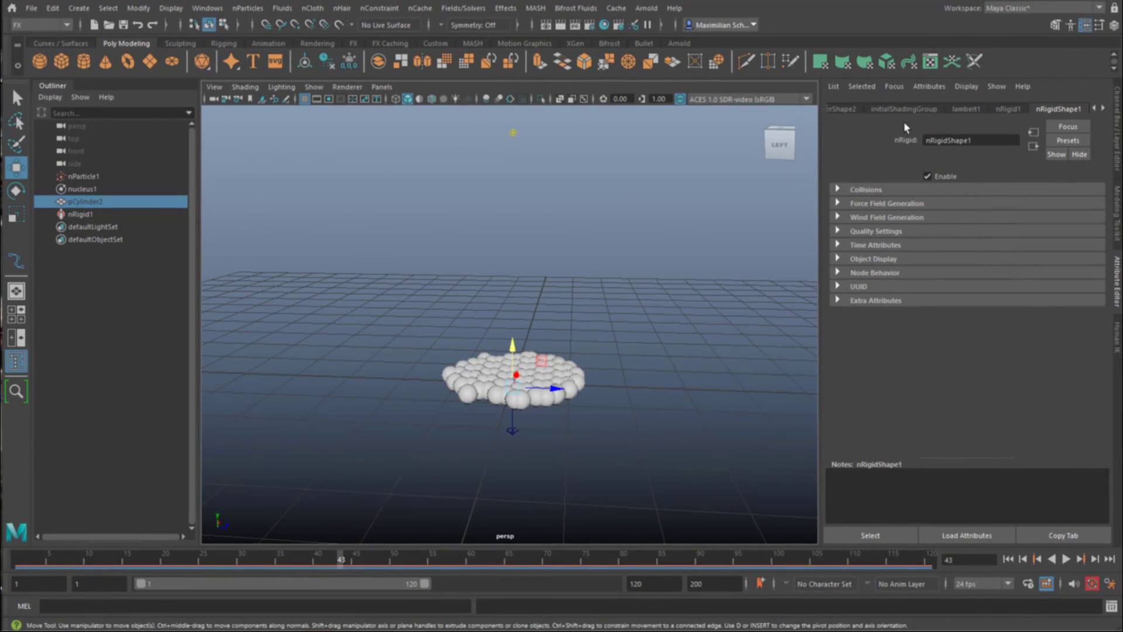
click(90, 177)
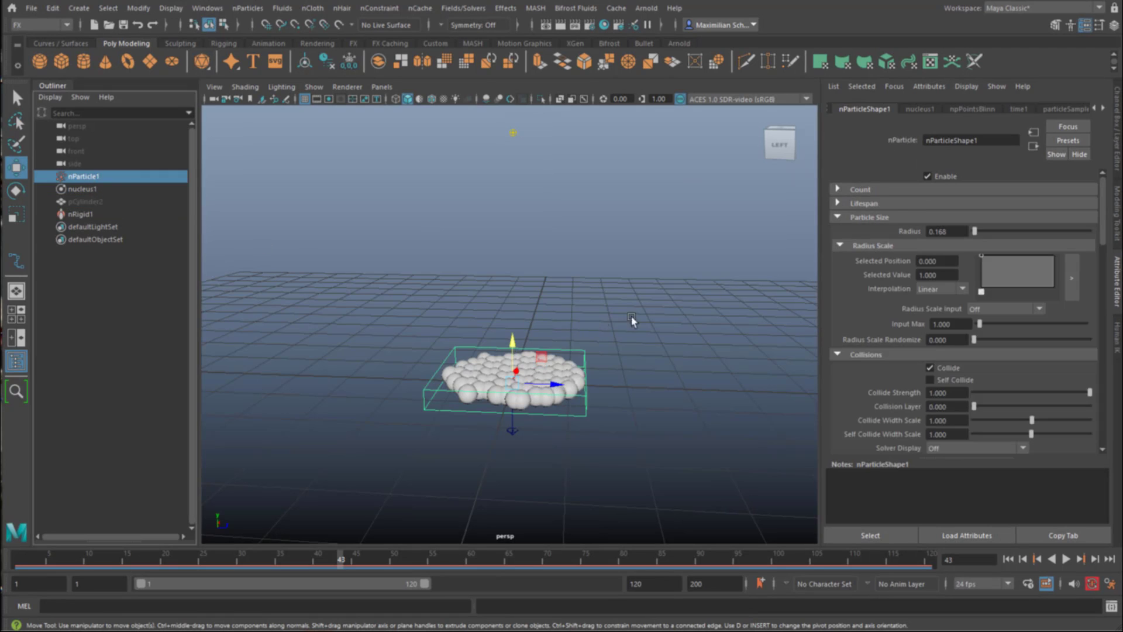
click(838, 219)
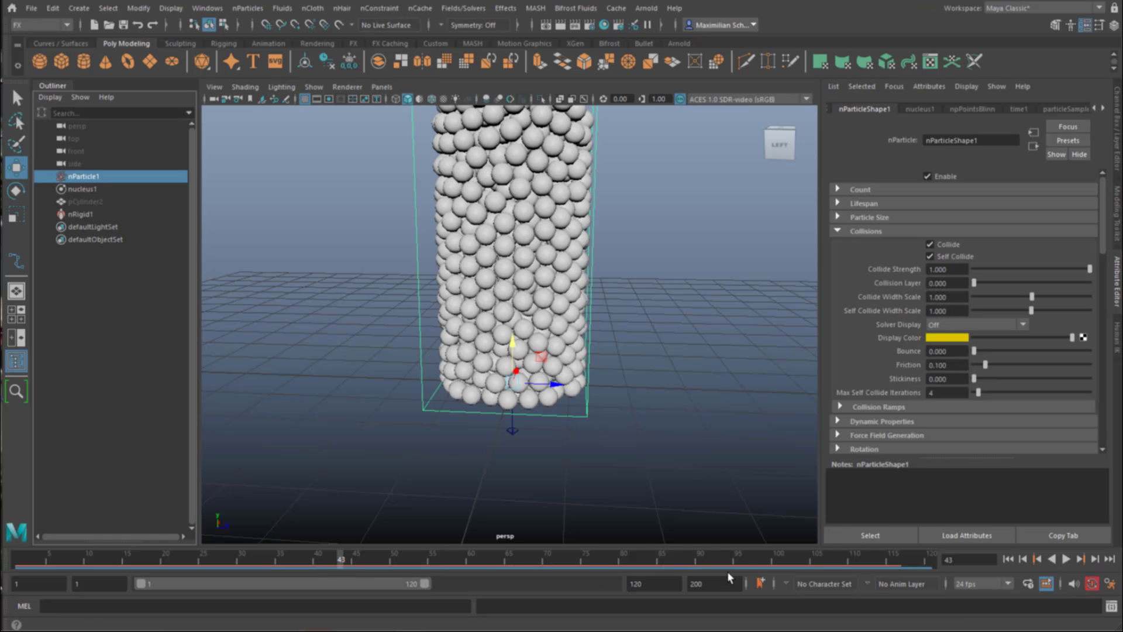
click(1008, 560)
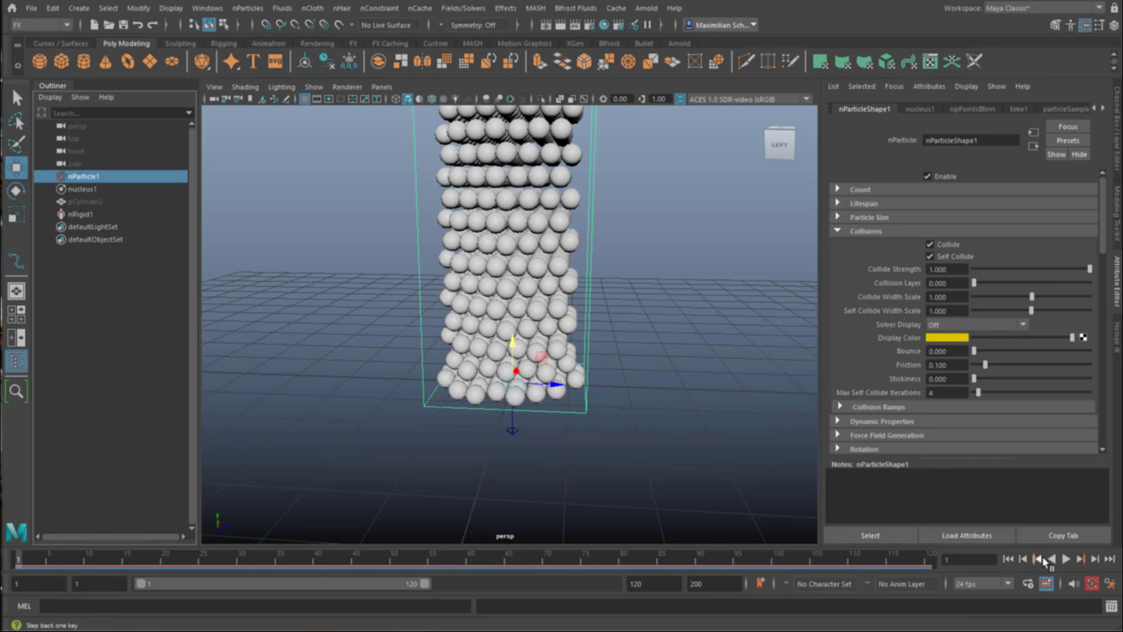
click(1066, 559)
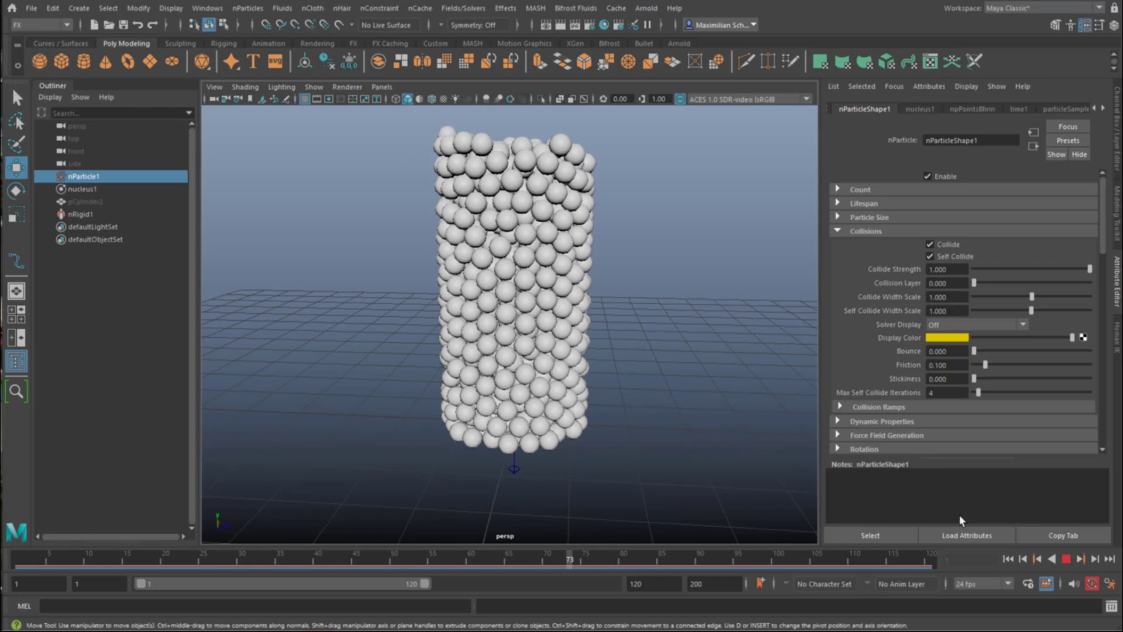
click(1066, 560)
alt+drag(643, 434, 616, 416)
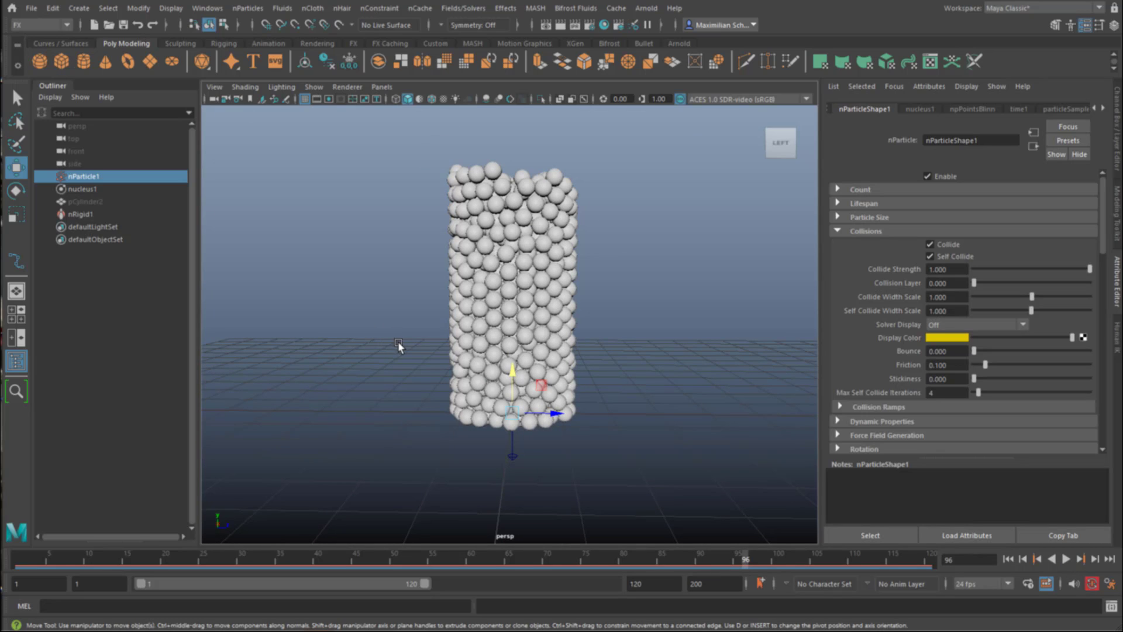
- Select pCylinder2 in the Outliner and scrub the time slider back to frame 1
click(169, 201)
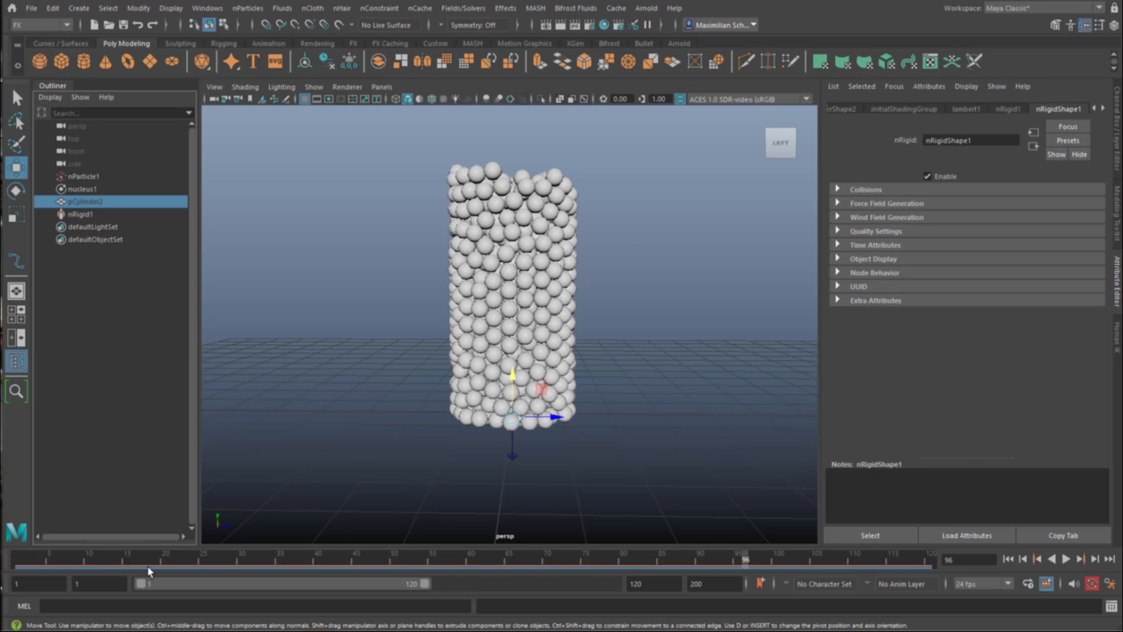
drag(64, 571, 11, 568)
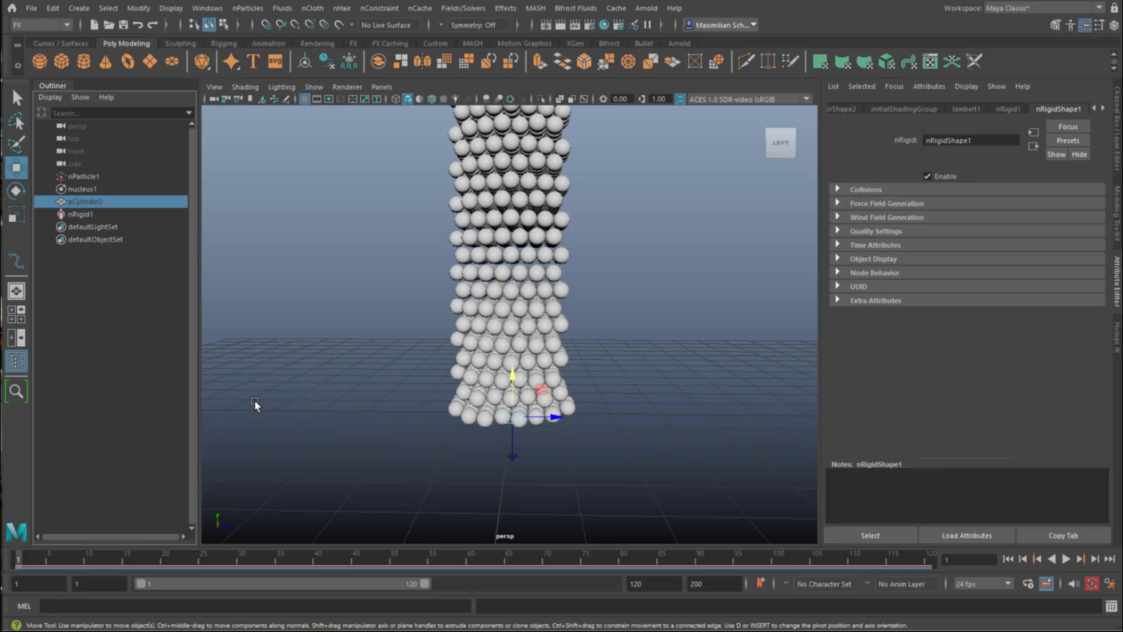
click(61, 559)
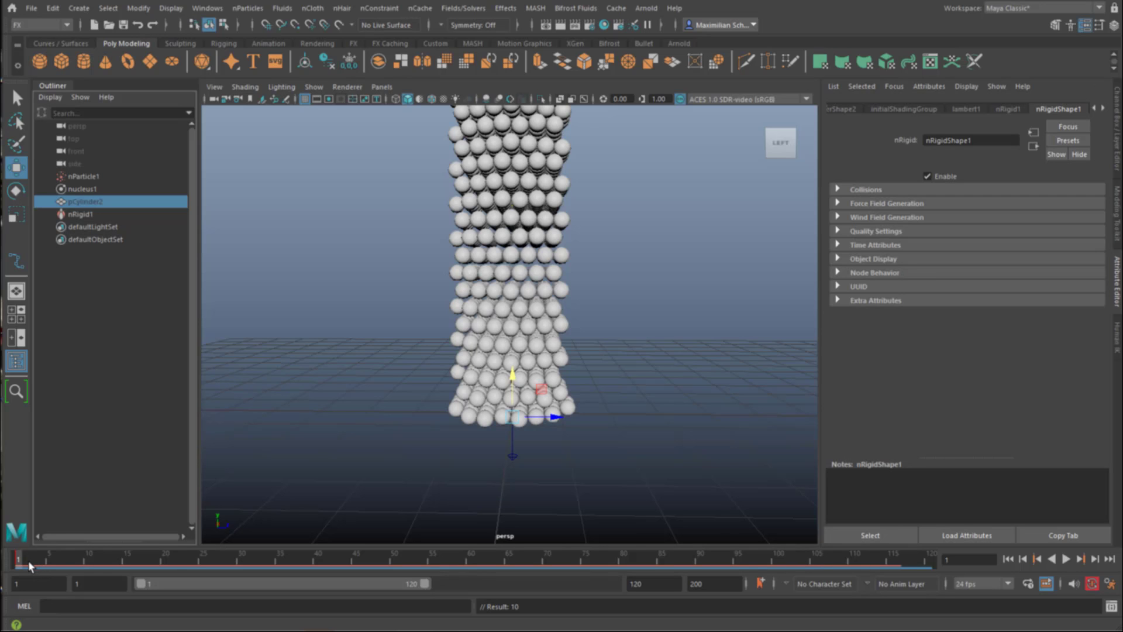
- Move the collider cylinder vertically at frame 13, then lower it at frame 58
drag(29, 564, 111, 563)
drag(512, 382, 513, 410)
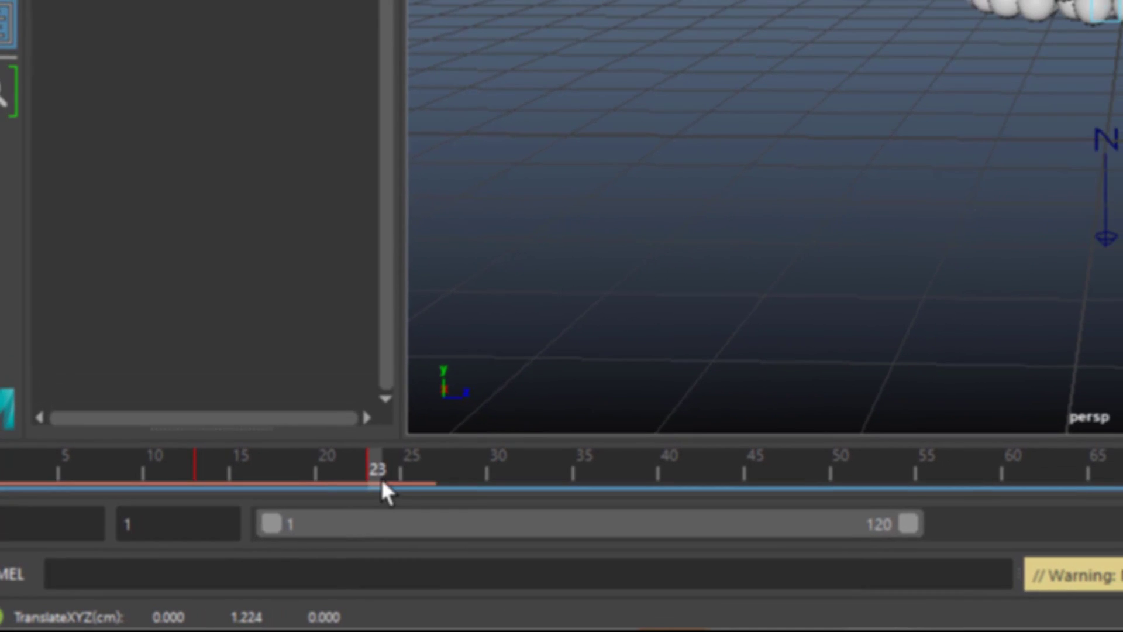
drag(404, 460, 606, 459)
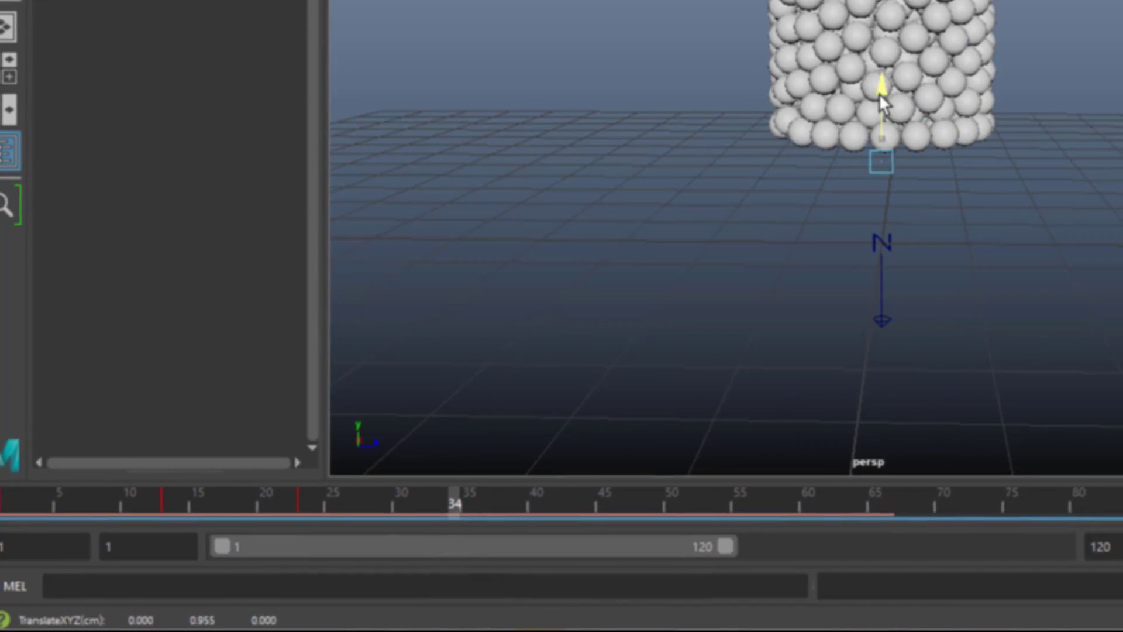
drag(420, 516, 474, 516)
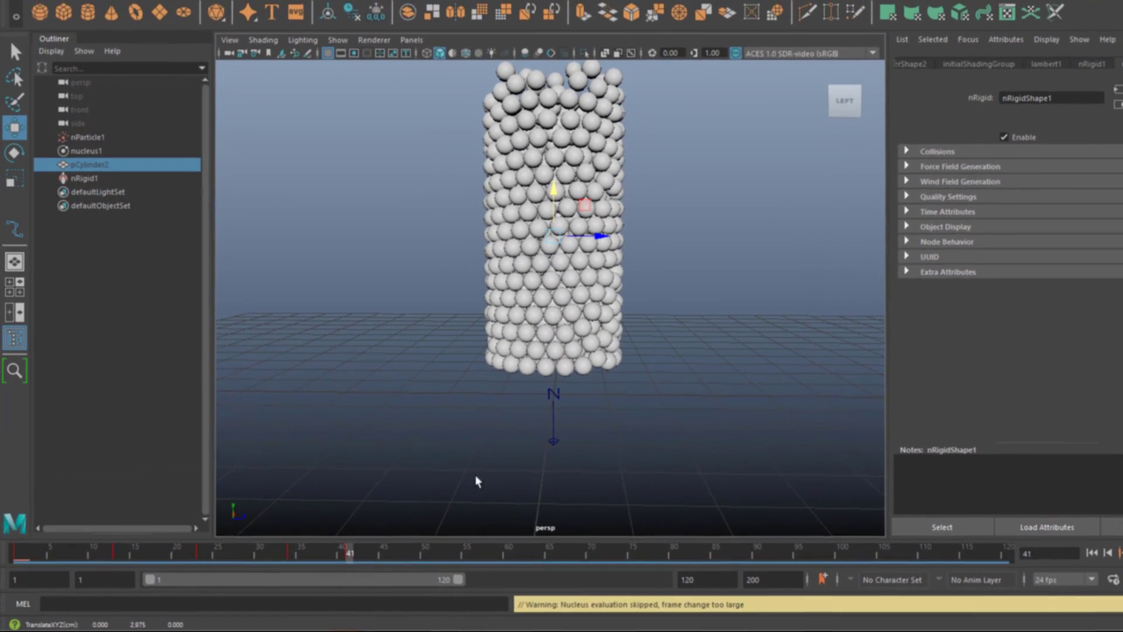
drag(468, 550, 477, 550)
drag(413, 565, 465, 563)
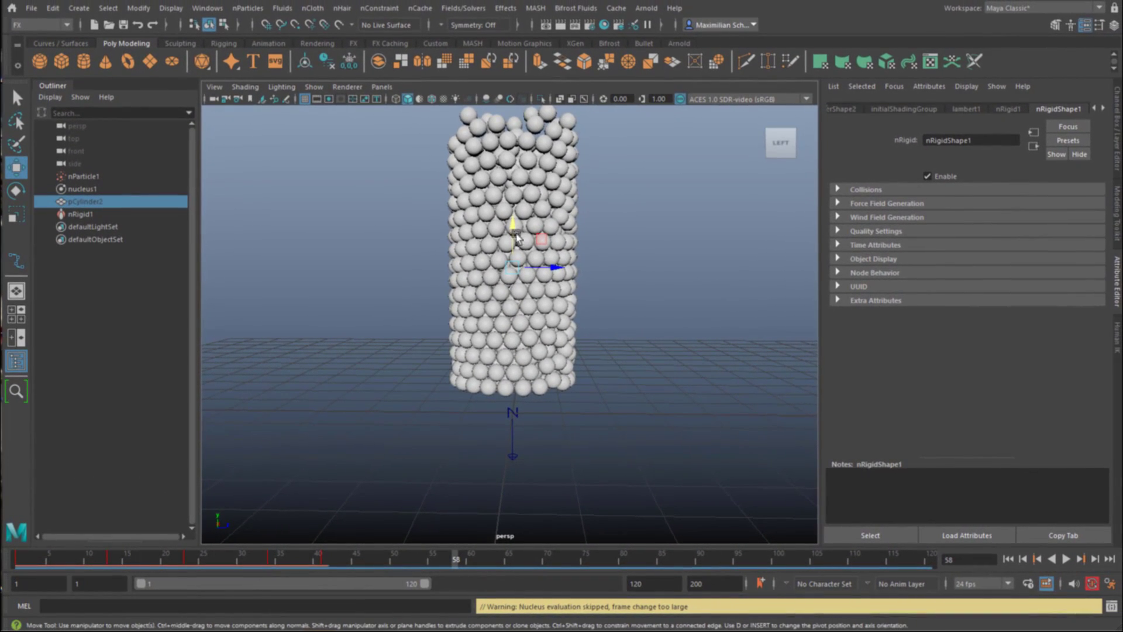
drag(510, 234, 512, 288)
drag(511, 337, 511, 353)
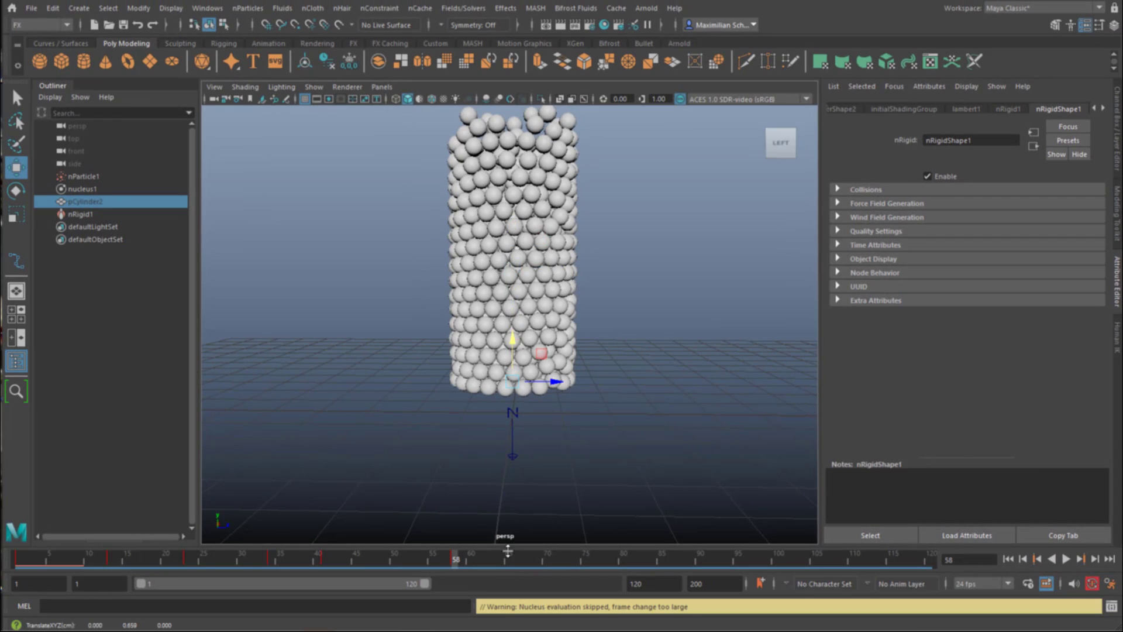
- Raise the collider at frame 73, lower it to about 0.39 at frame 84, and lower it again at frame 120
drag(507, 562, 570, 562)
mouse_move(516, 345)
mouse_down()
mouse_move(511, 326)
mouse_move(511, 357)
mouse_move(512, 345)
mouse_up()
click(600, 562)
click(621, 560)
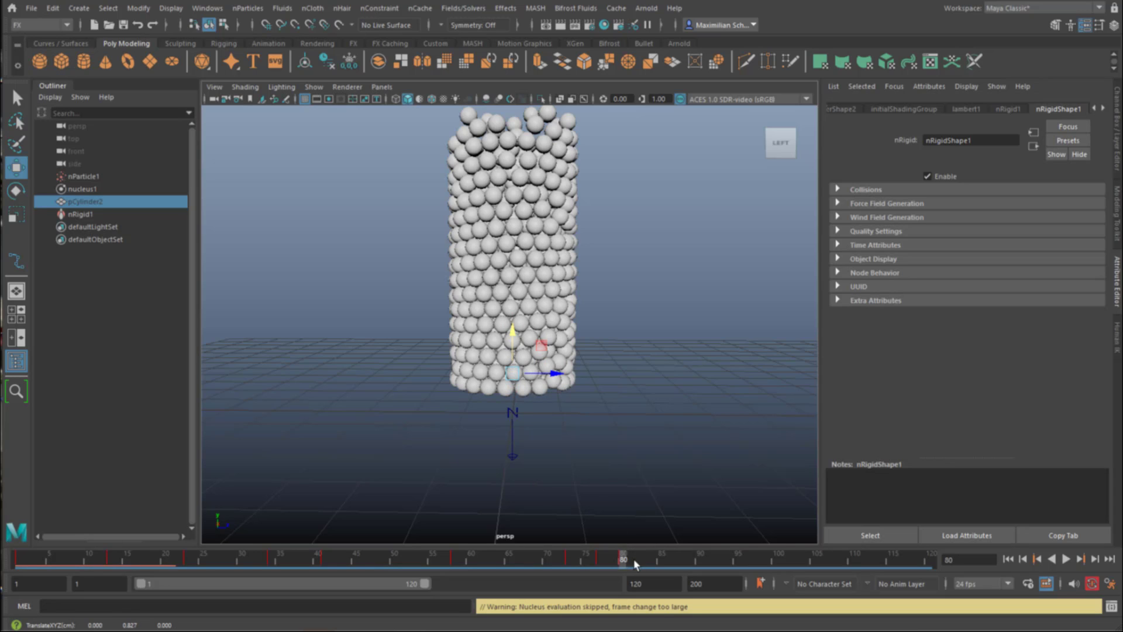
drag(636, 563, 654, 560)
drag(511, 334, 666, 513)
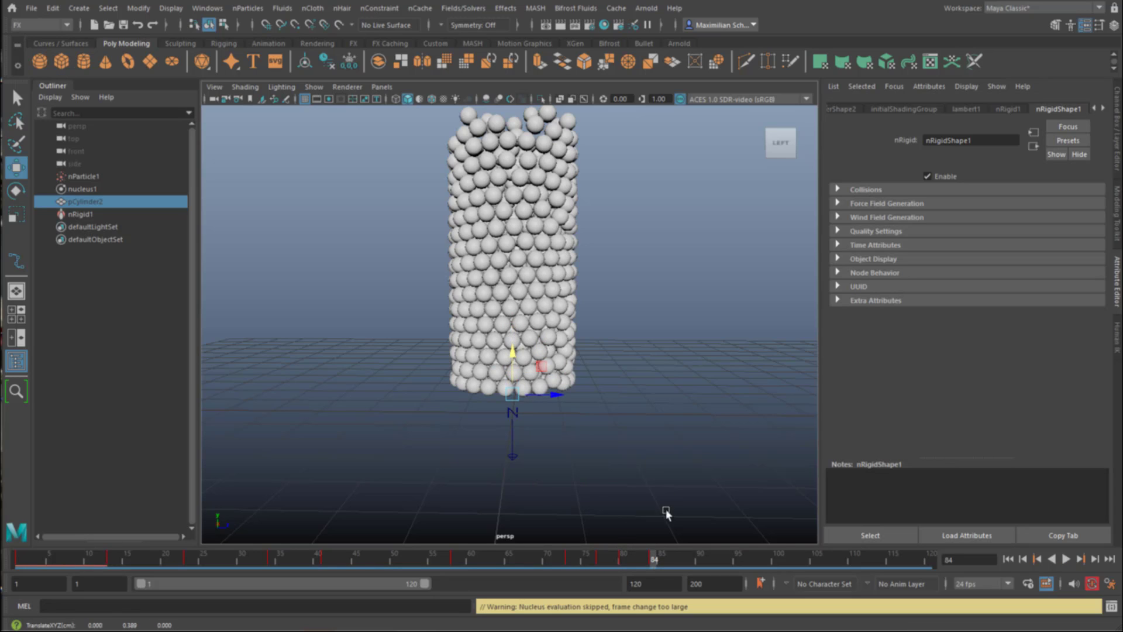
drag(660, 556, 786, 567)
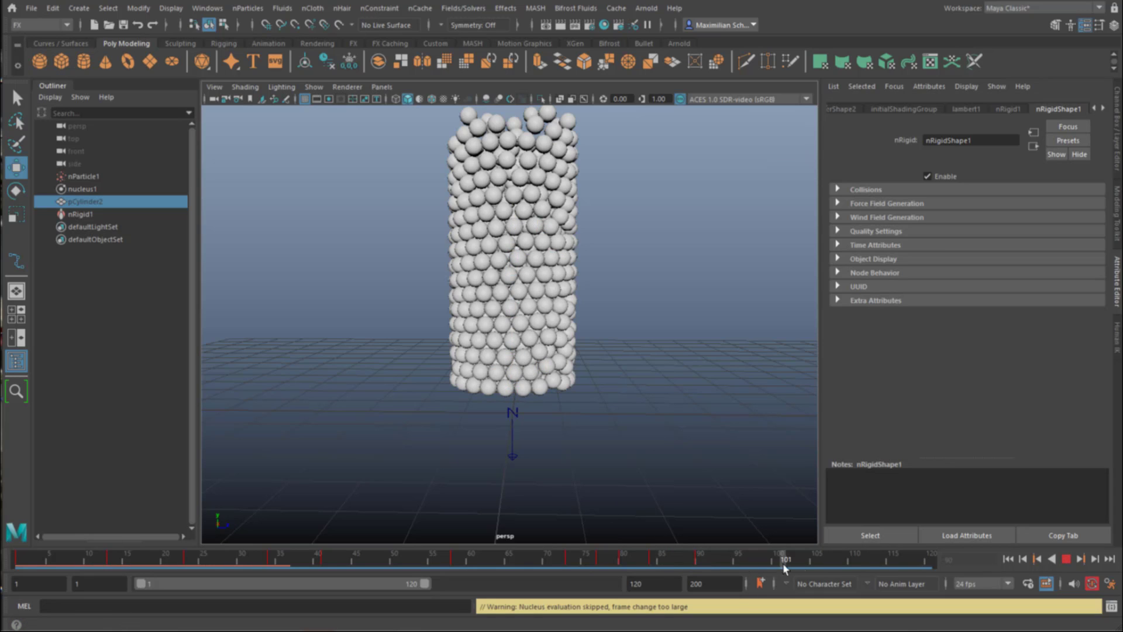
drag(911, 570, 930, 563)
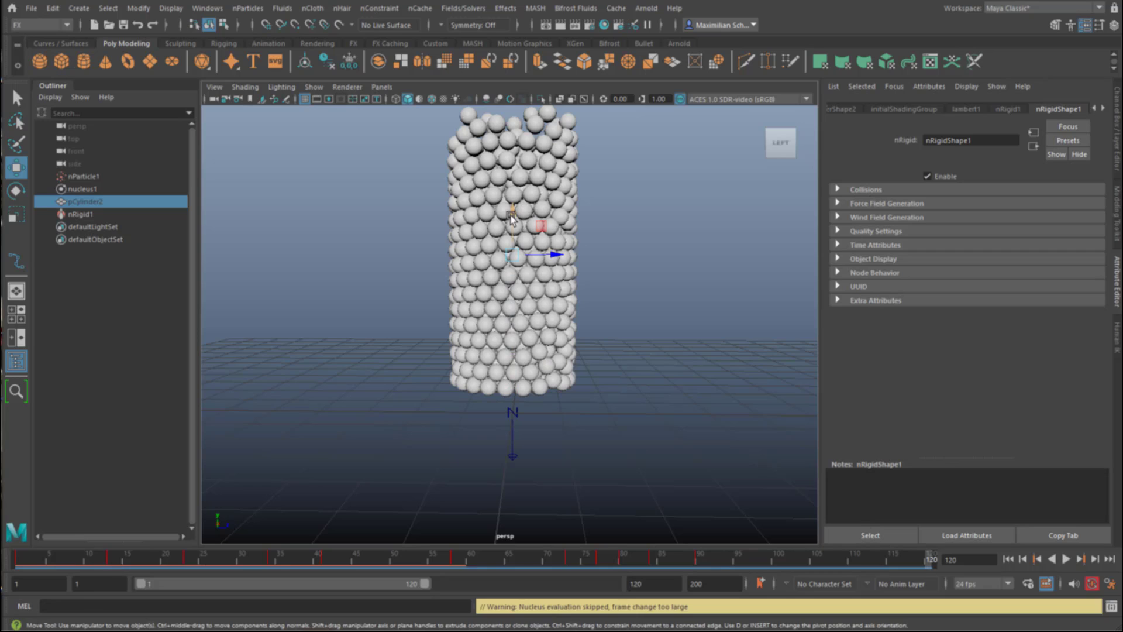
drag(511, 218, 520, 275)
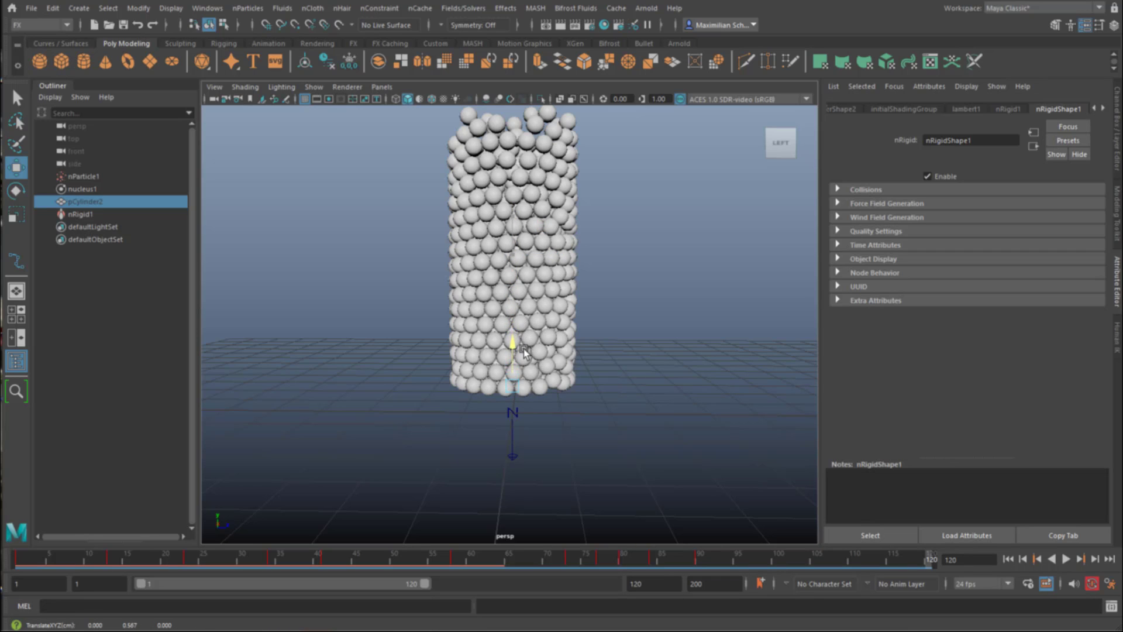
drag(524, 354, 524, 355)
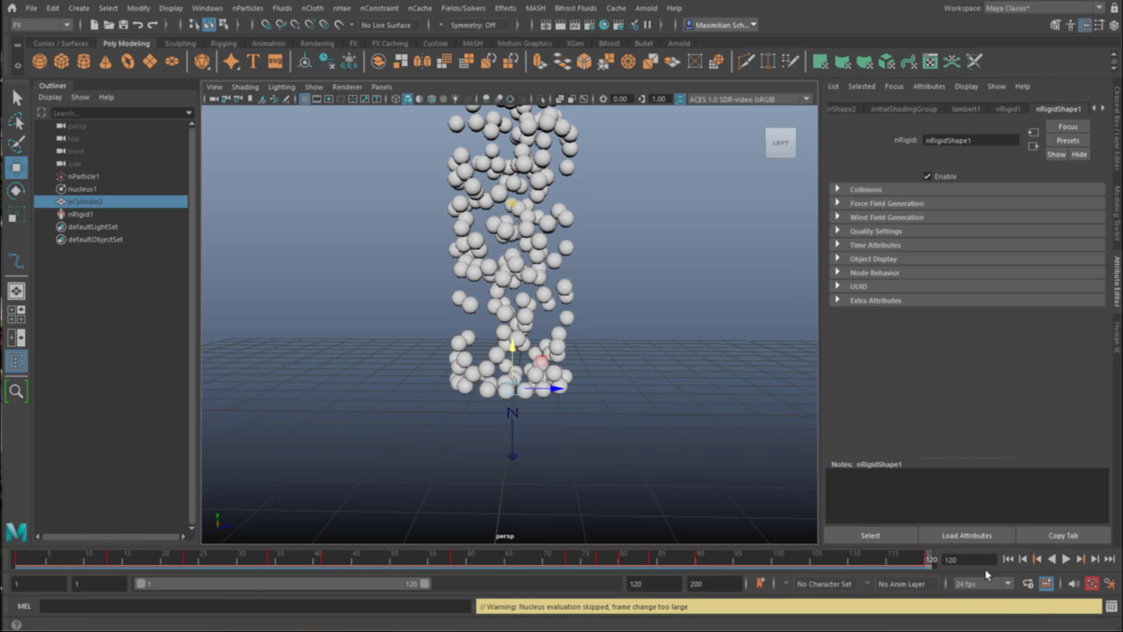
- Replay the simulation twice from frame 1 and pan the view to fit the rising particles
click(1009, 558)
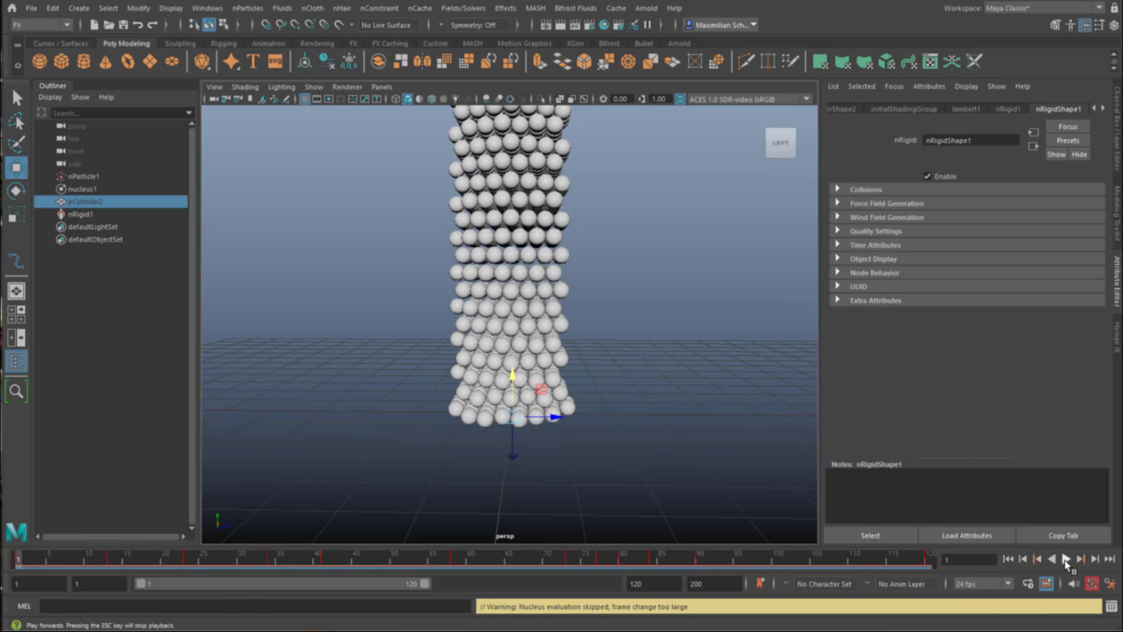
click(1066, 559)
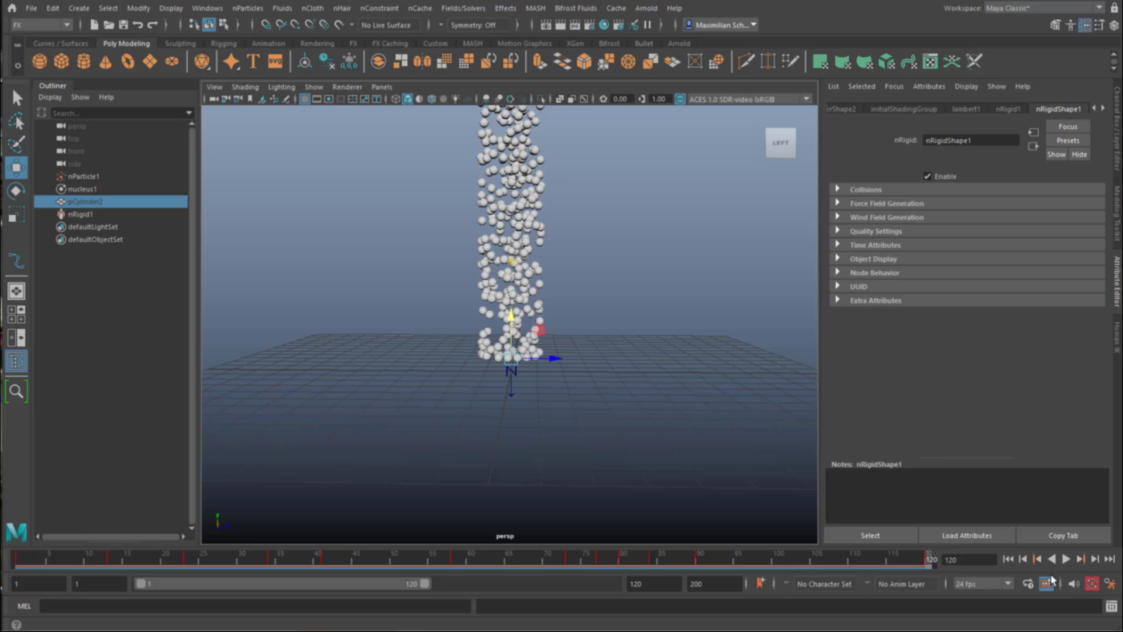
click(1007, 559)
click(1066, 560)
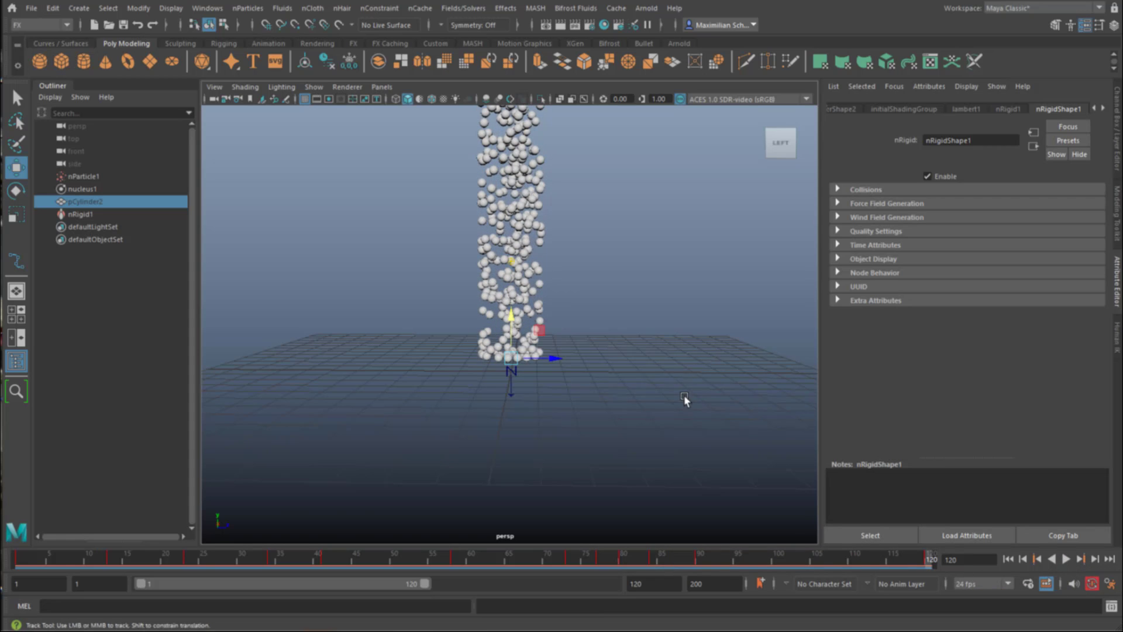
alt+middle_drag(685, 397, 668, 469)
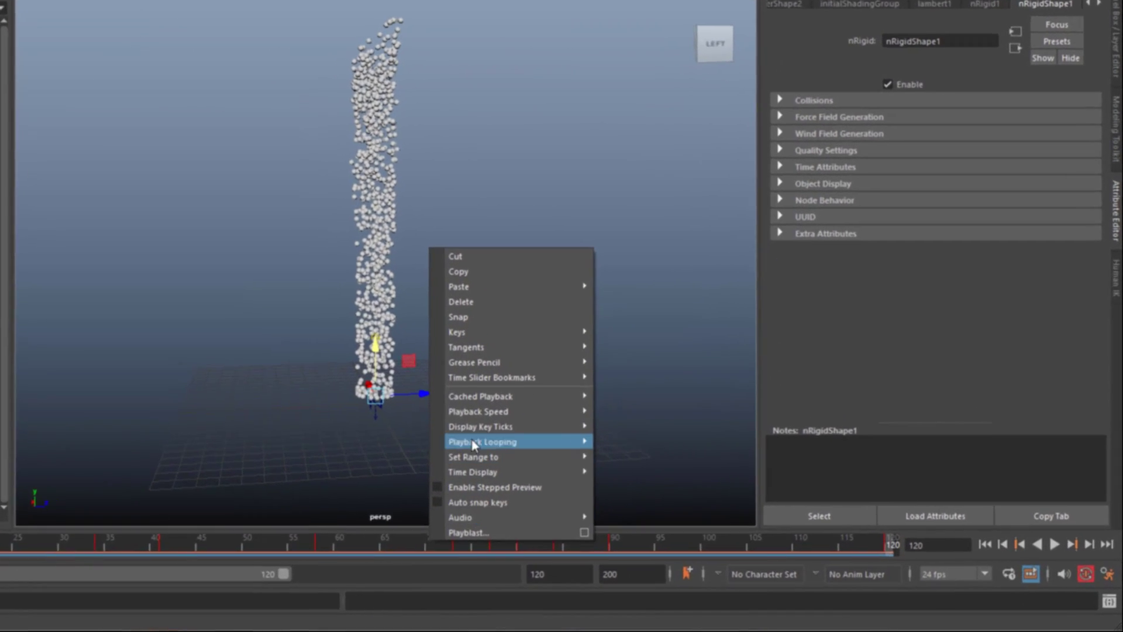
- Disable Cached Playback, run the simulation live, and stop at frame 39
mouse_move(583, 438)
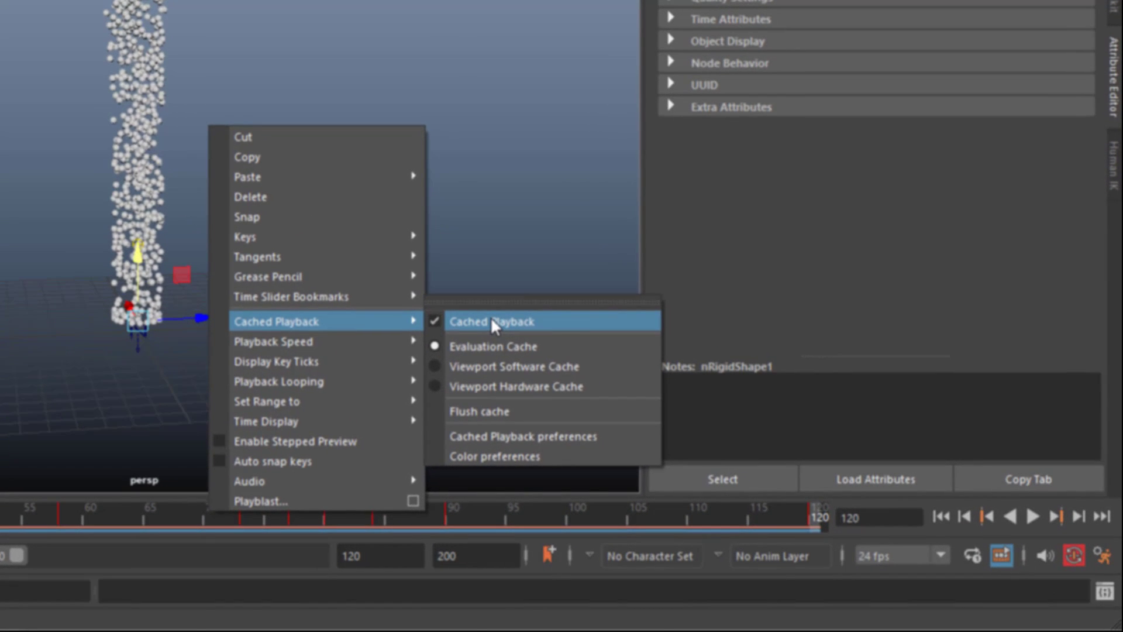
click(492, 324)
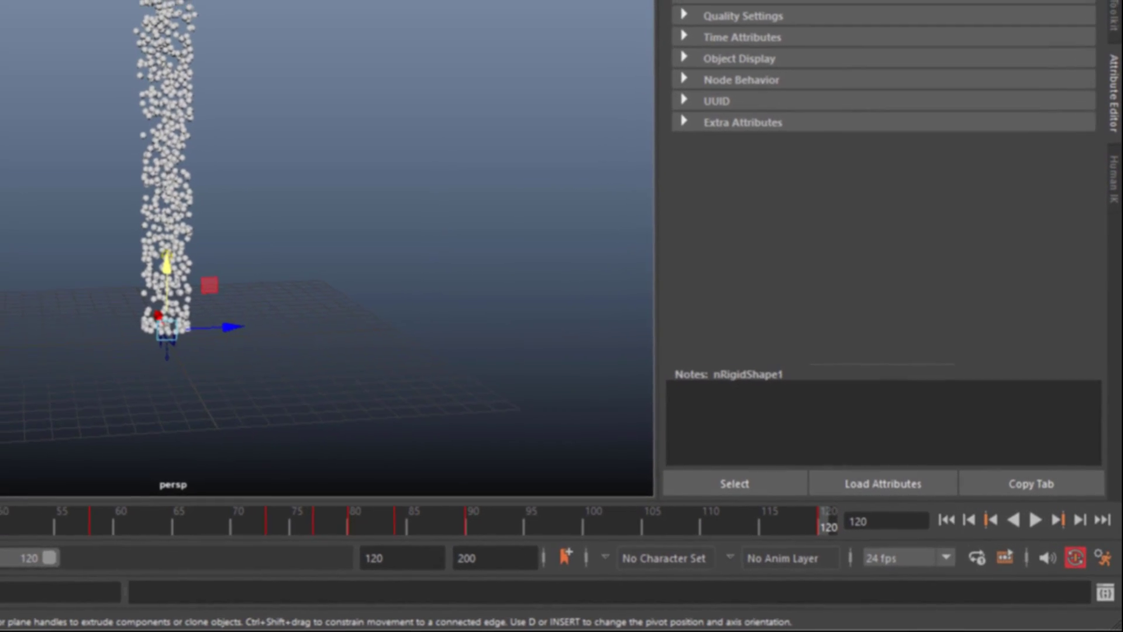
key(alt+v)
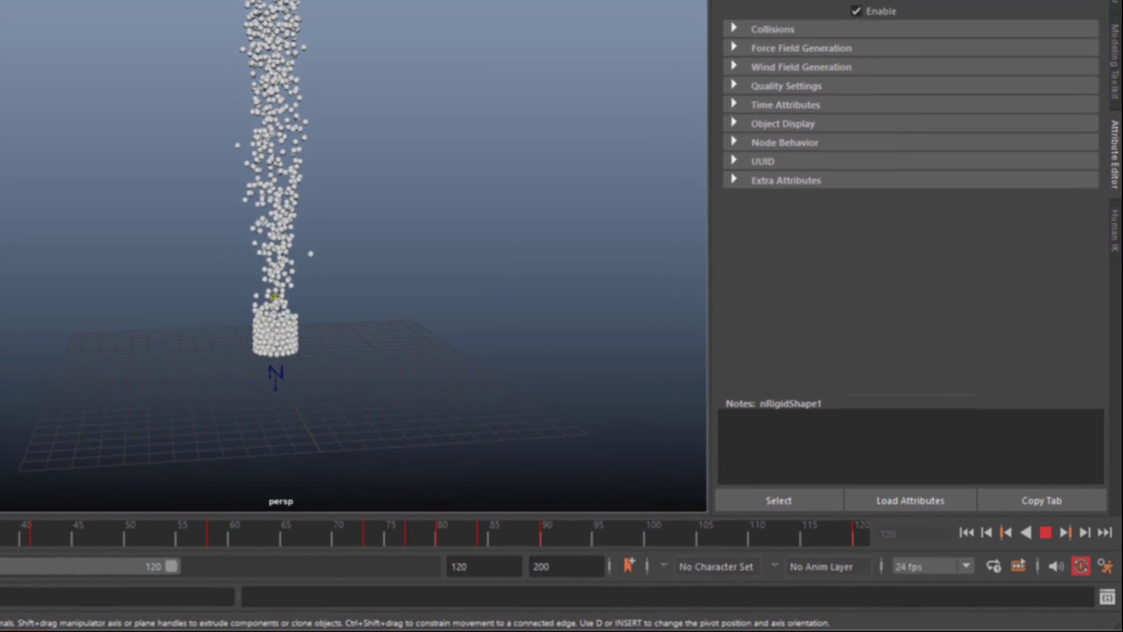
key(alt+v)
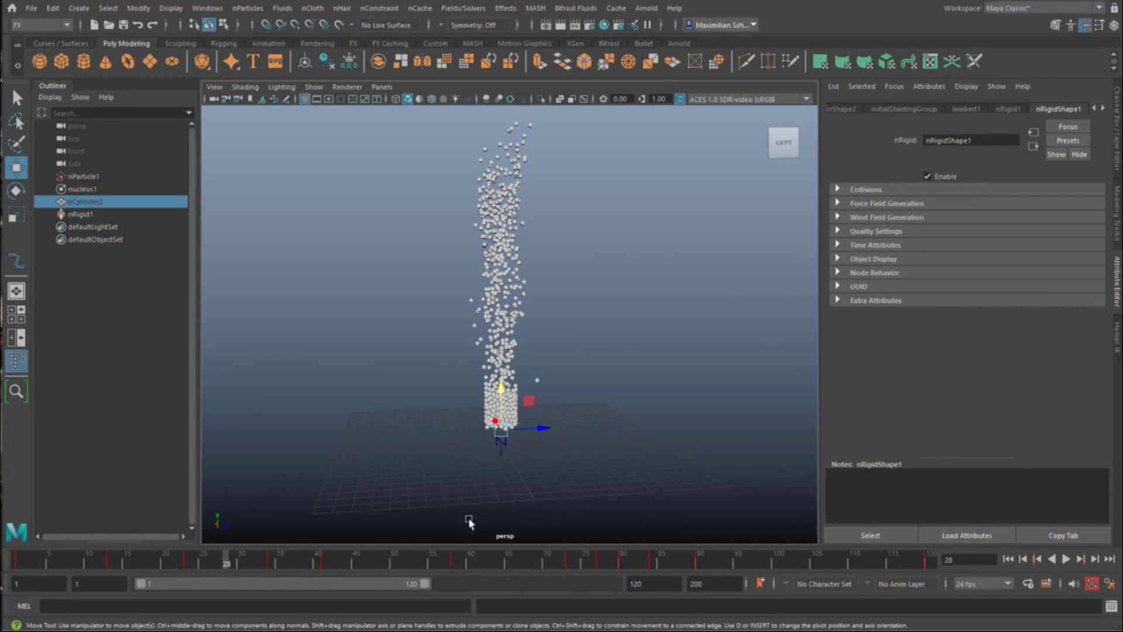
key(alt+v)
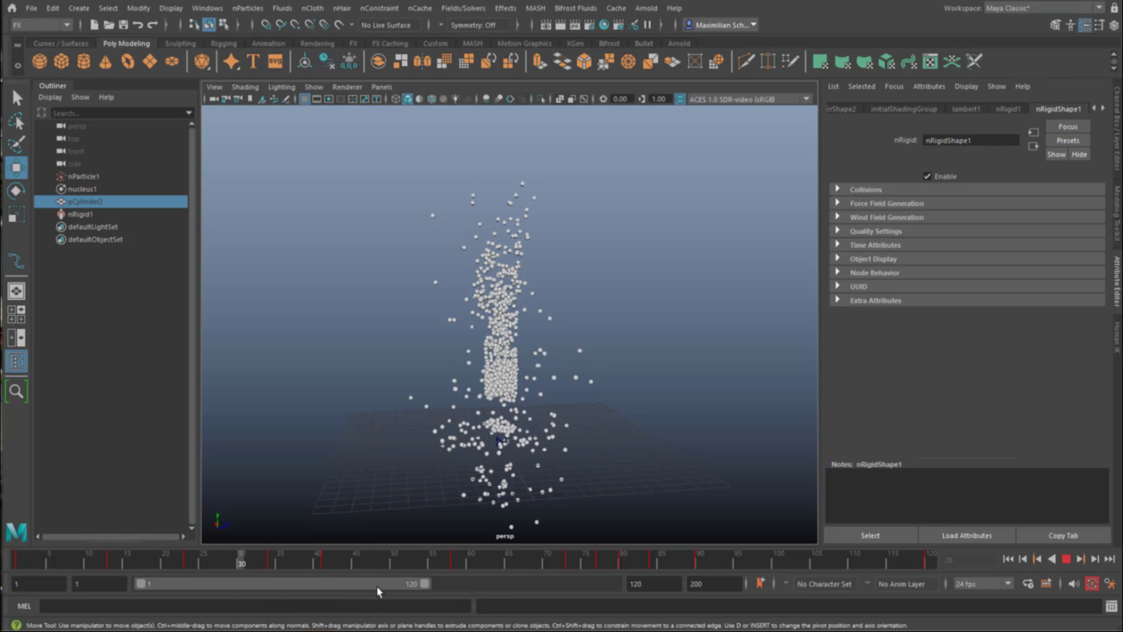
click(318, 562)
key(alt+comma)
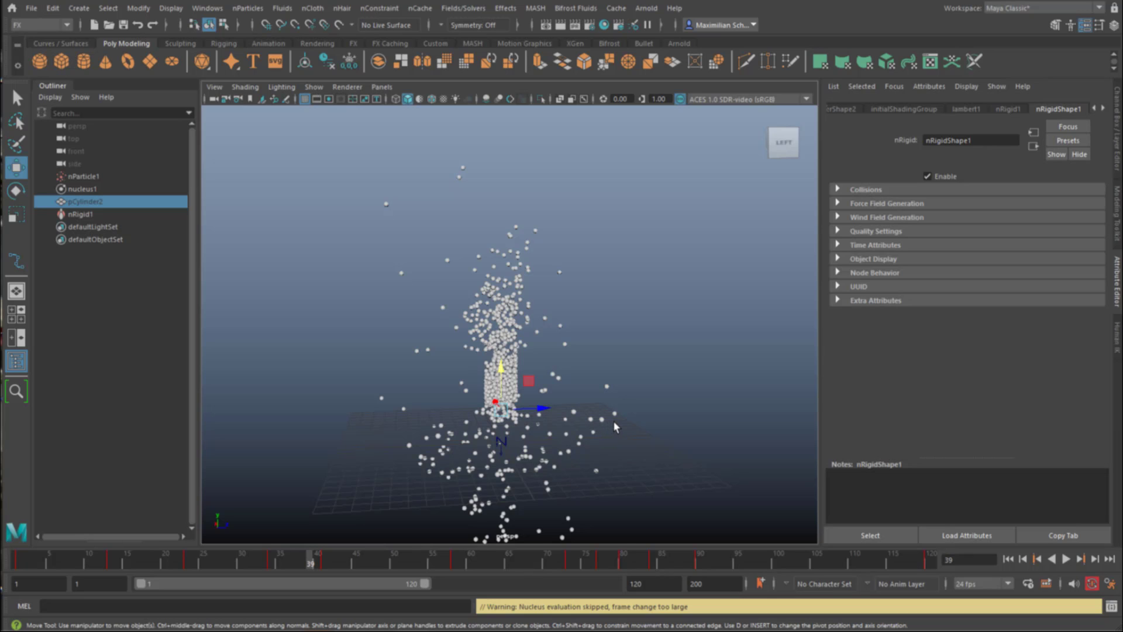
- Enable Motion Blur under the Arnold Renderer tab of Render Settings
click(589, 25)
click(801, 141)
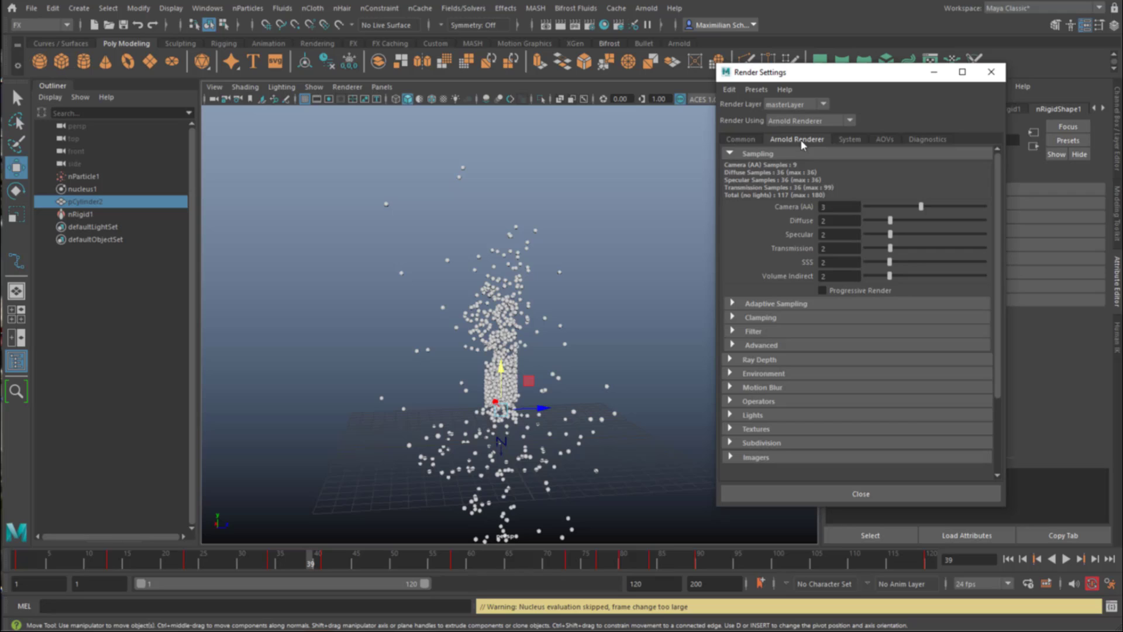
click(731, 387)
click(823, 399)
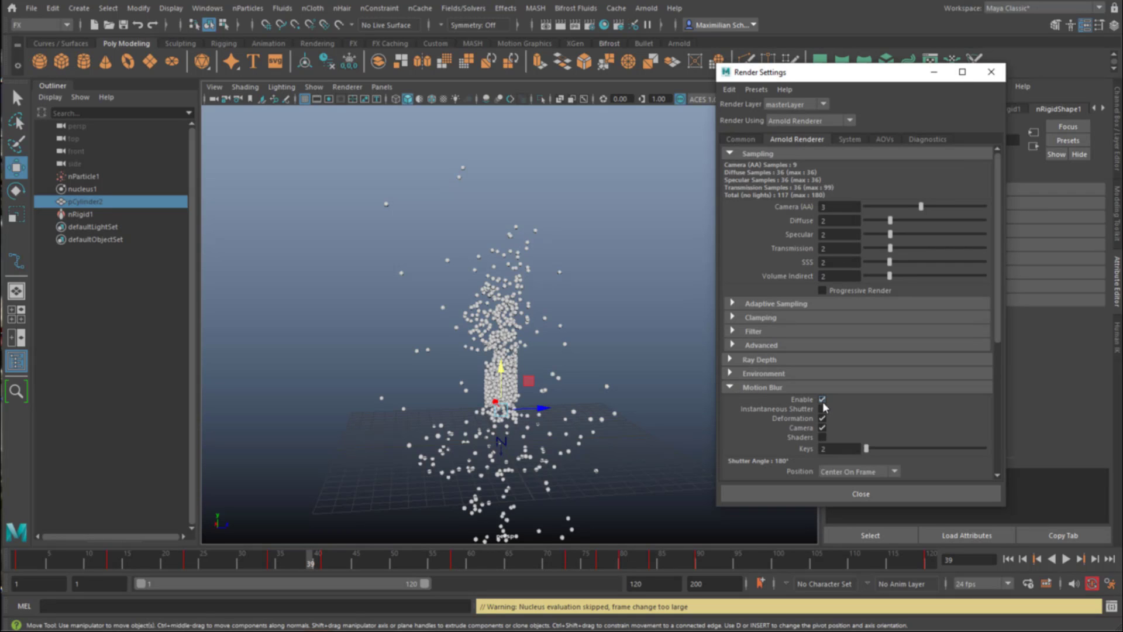